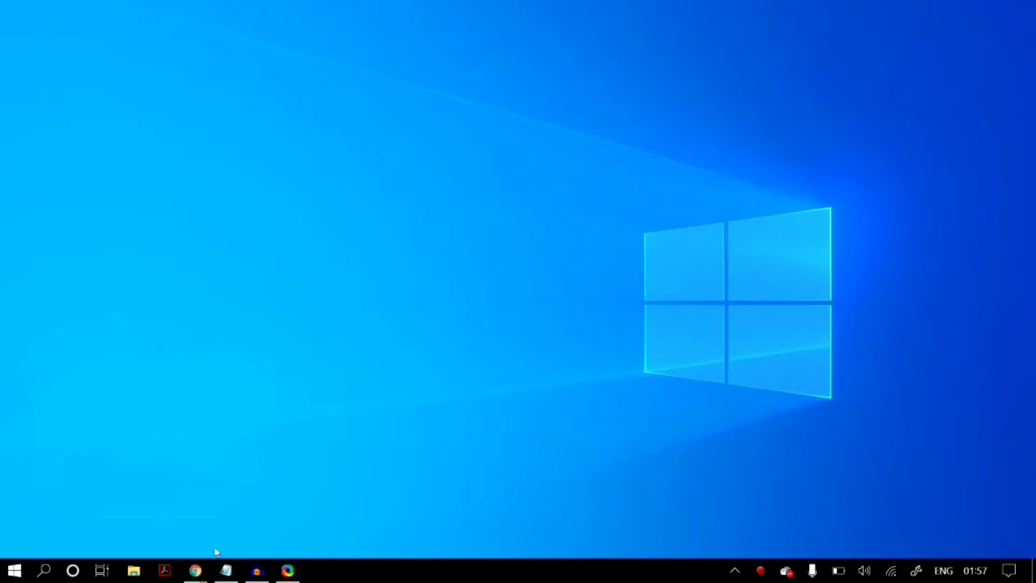
Bring the Duo window forward and confirm its site microphone permission remains Allow.
mouse_move(195, 570)
left_click(396, 502)
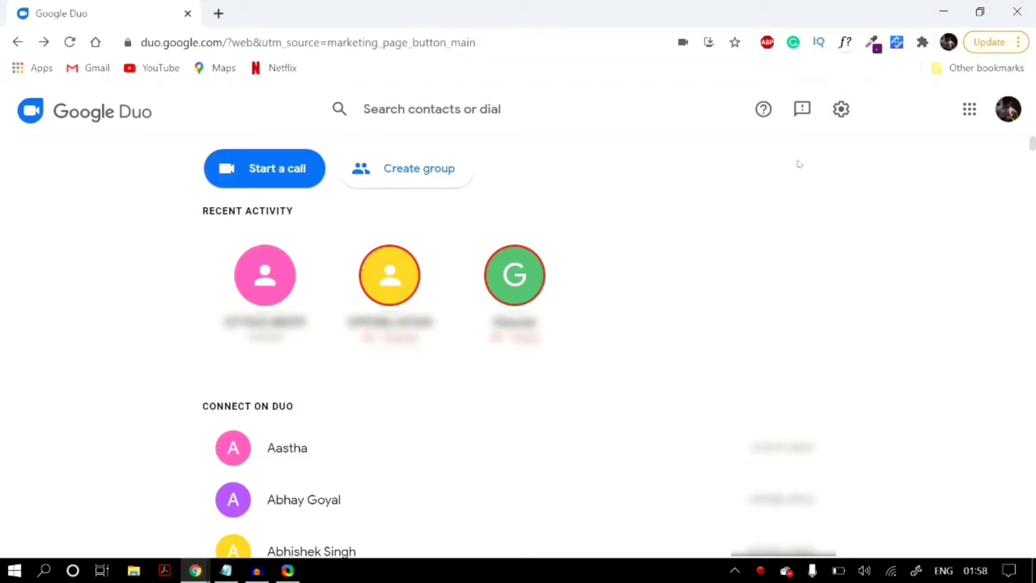
left_click(128, 43)
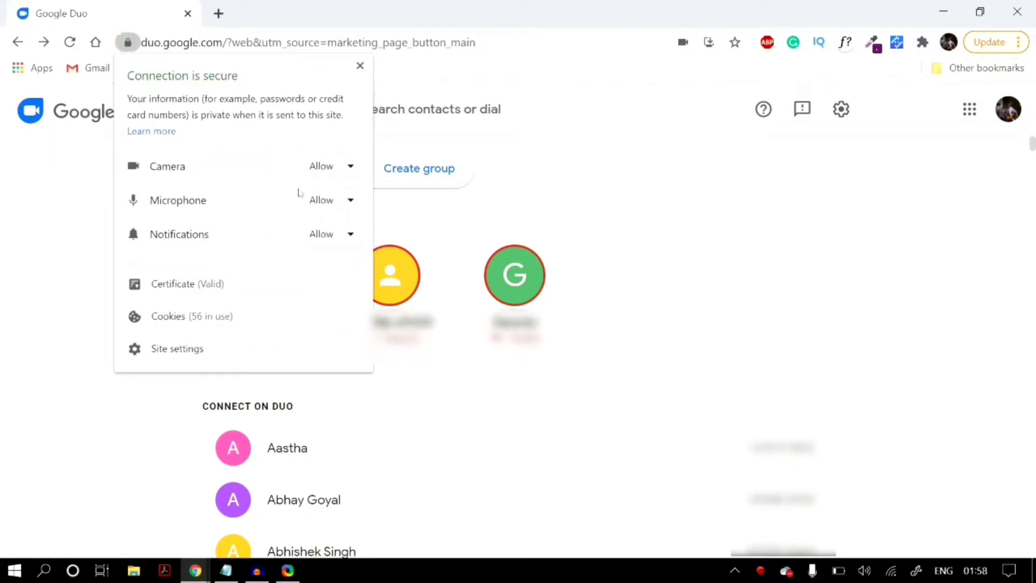
left_click(322, 201)
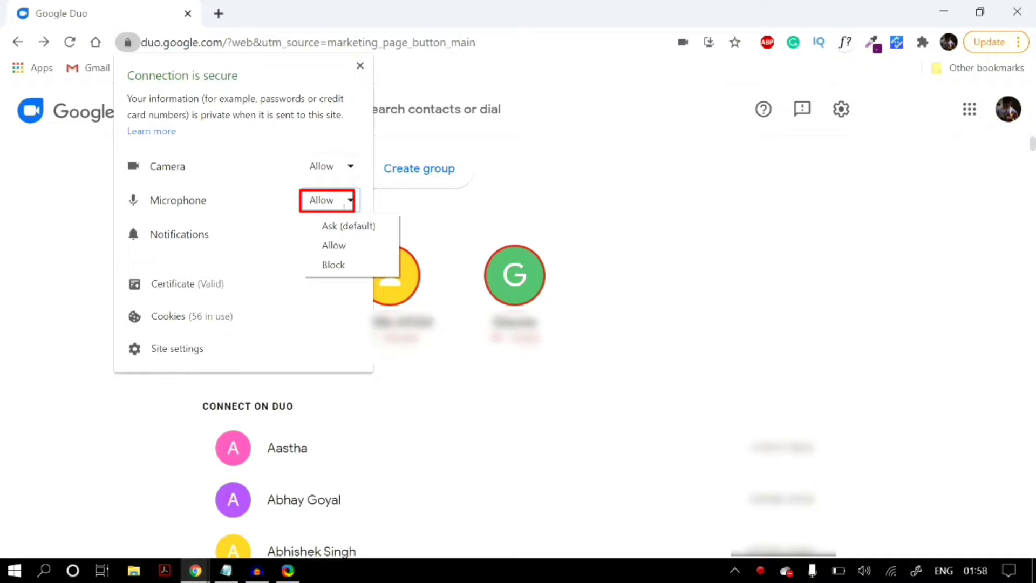
left_click(334, 245)
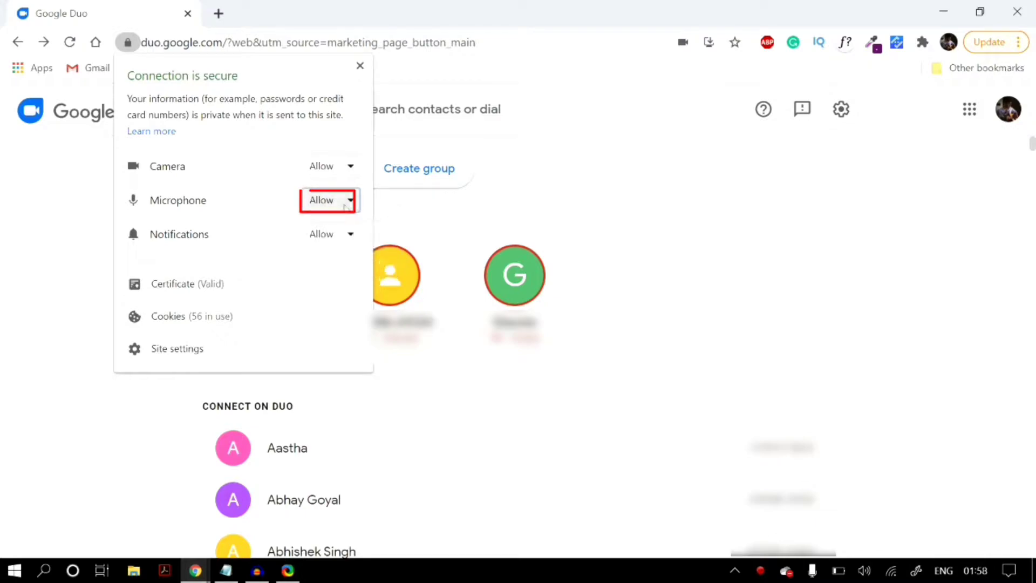
left_click(360, 66)
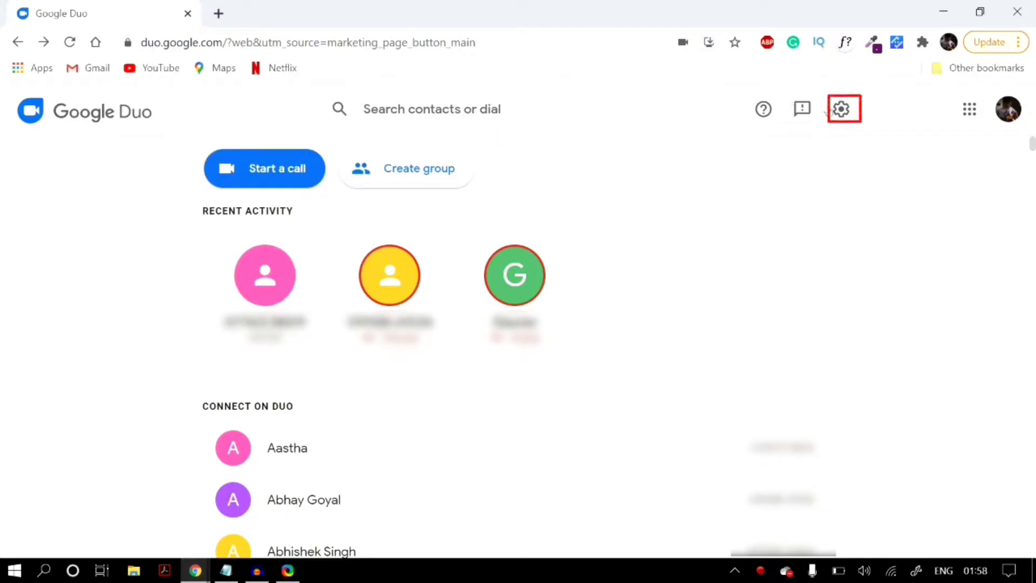
In Duo's audio and video sources, choose Default - Microphone Array as the microphone.
left_click(840, 109)
scroll(546, 179, "down", 2)
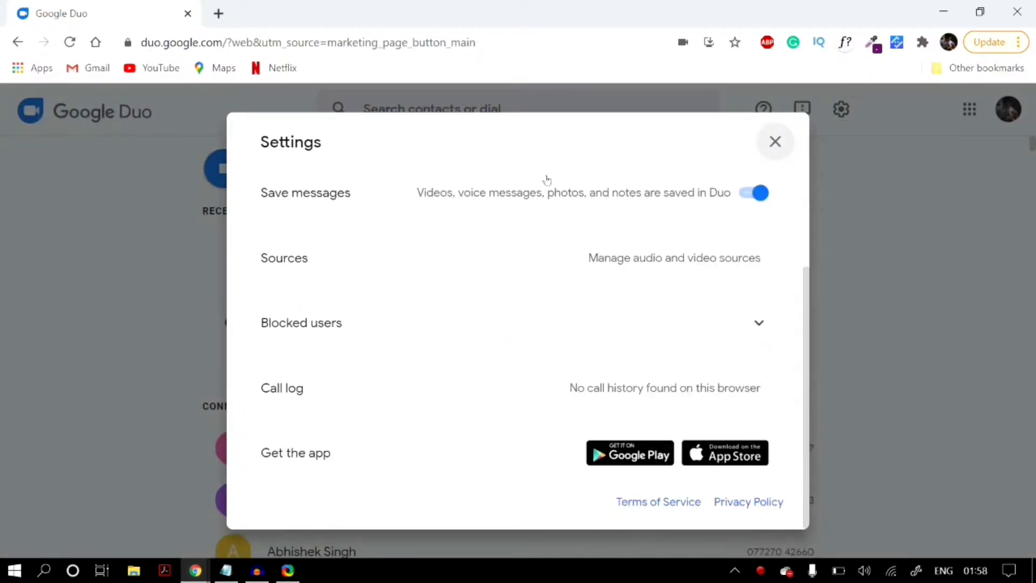
left_click(614, 259)
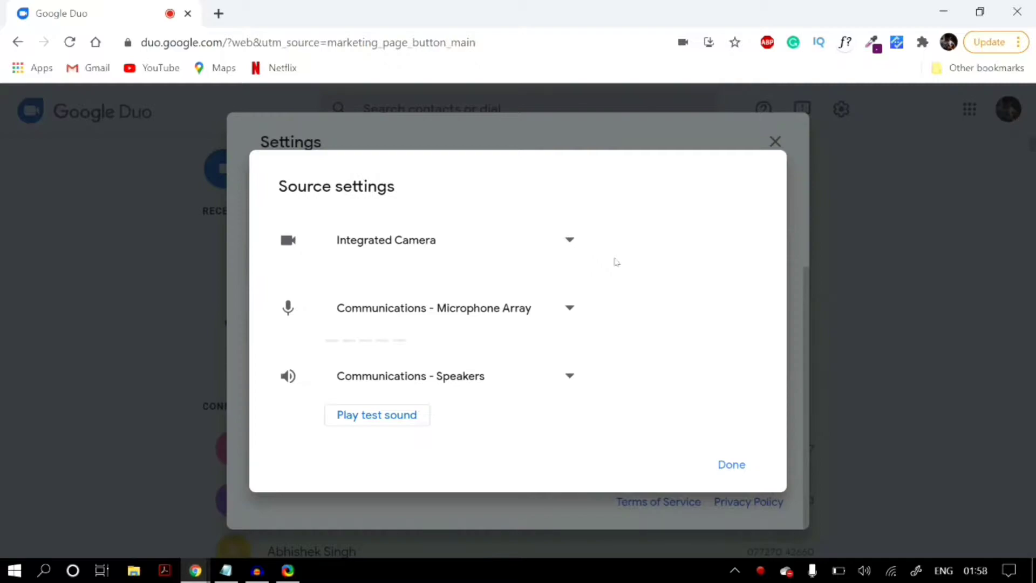
left_click(534, 312)
left_click(492, 350)
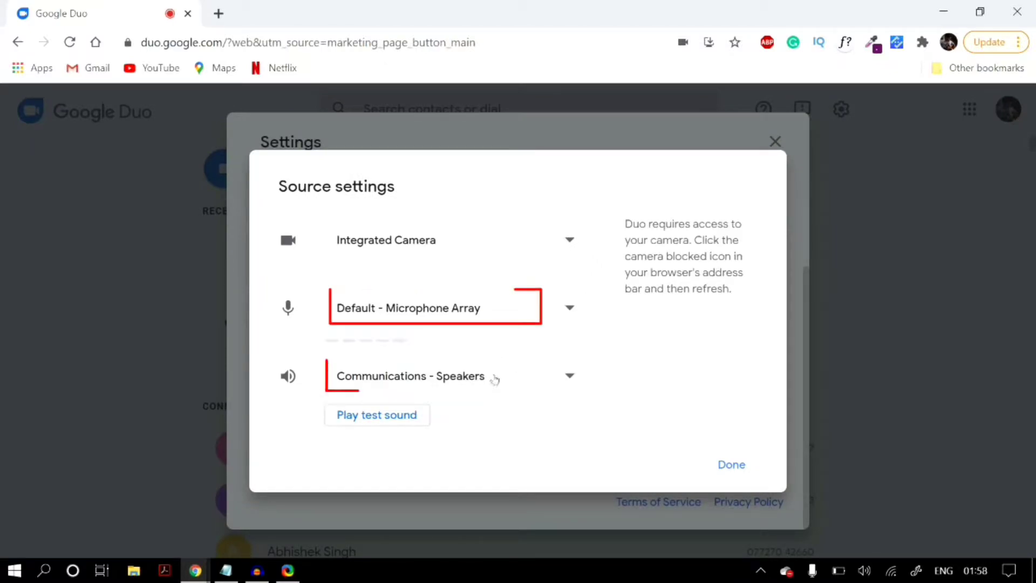
Keep Communications - Speakers as the speaker, play a test sound, and finish.
left_click(492, 376)
left_click(456, 378)
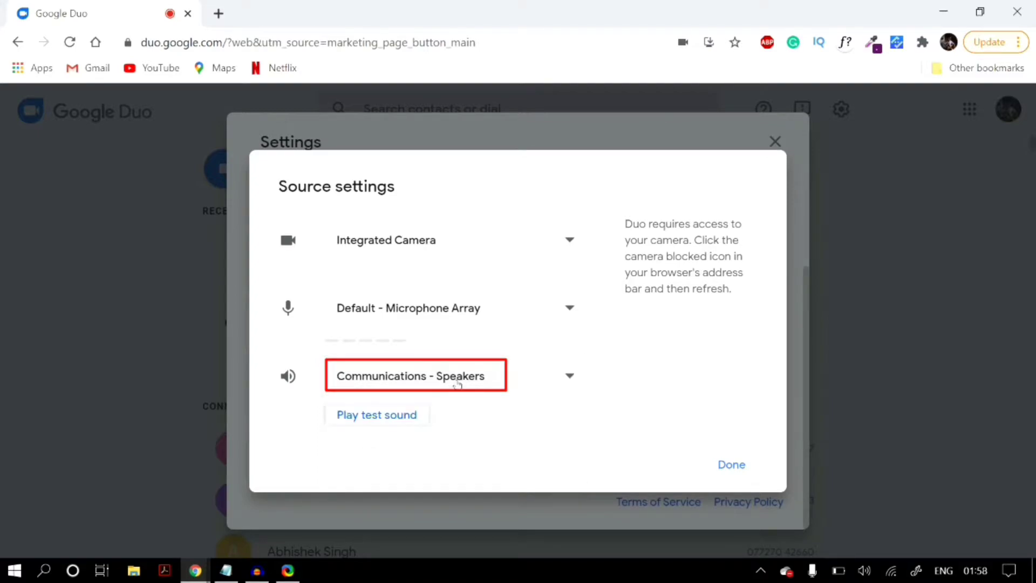
left_click(398, 416)
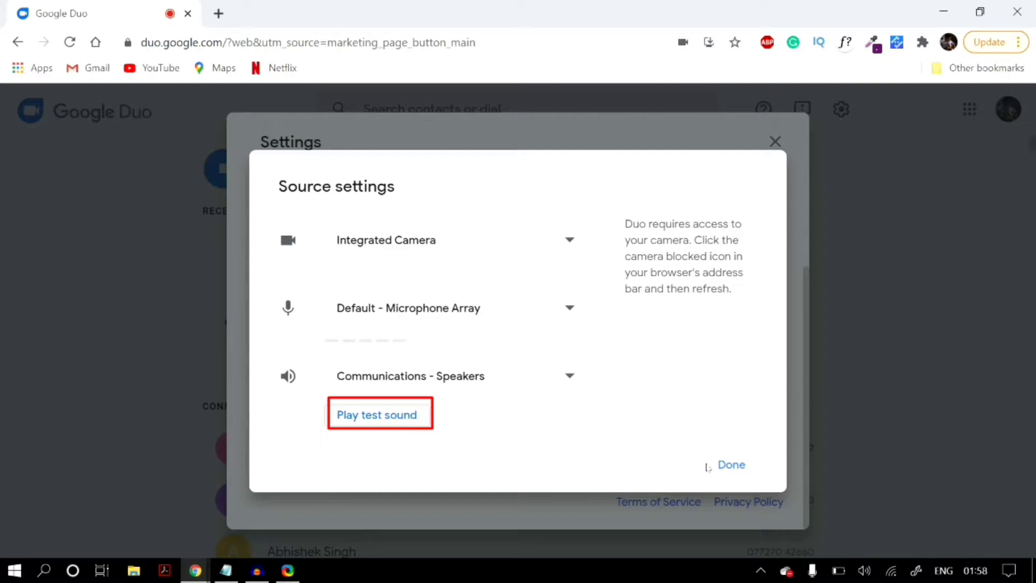
left_click(732, 466)
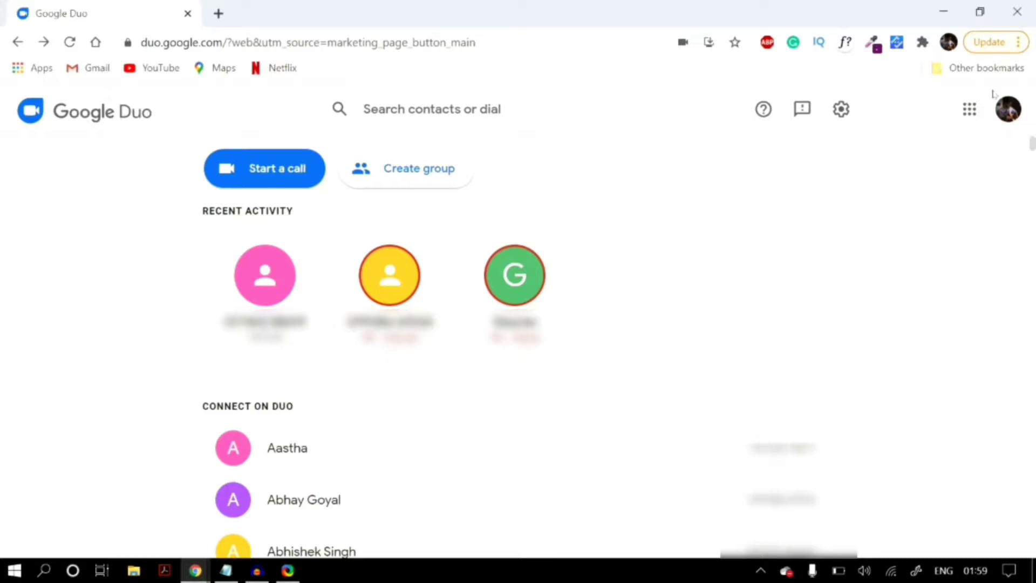
Search Chrome settings for 'microphone' and open Site Settings > Microphone.
left_click(1019, 43)
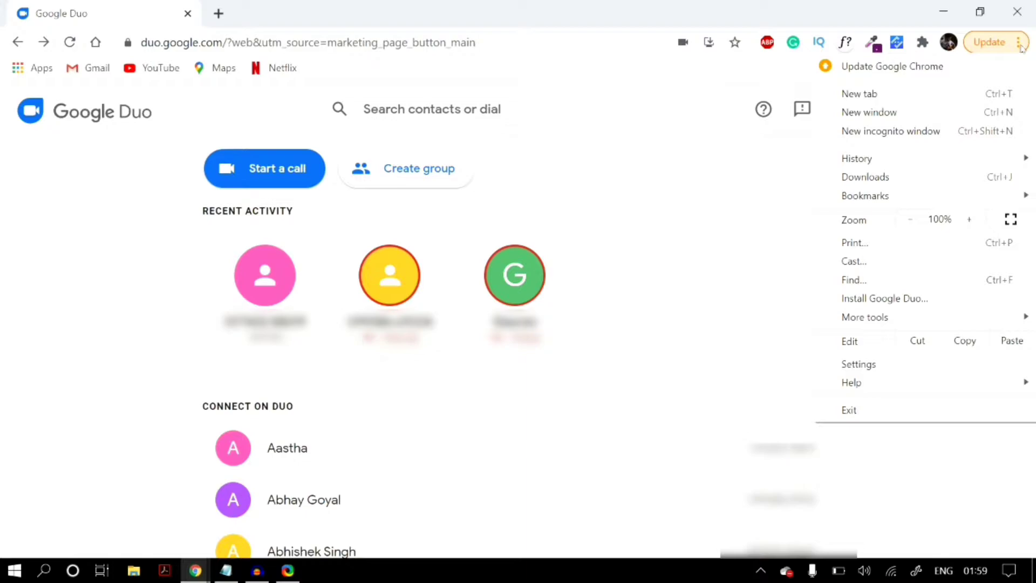
left_click(911, 370)
left_click(416, 115)
type("mi")
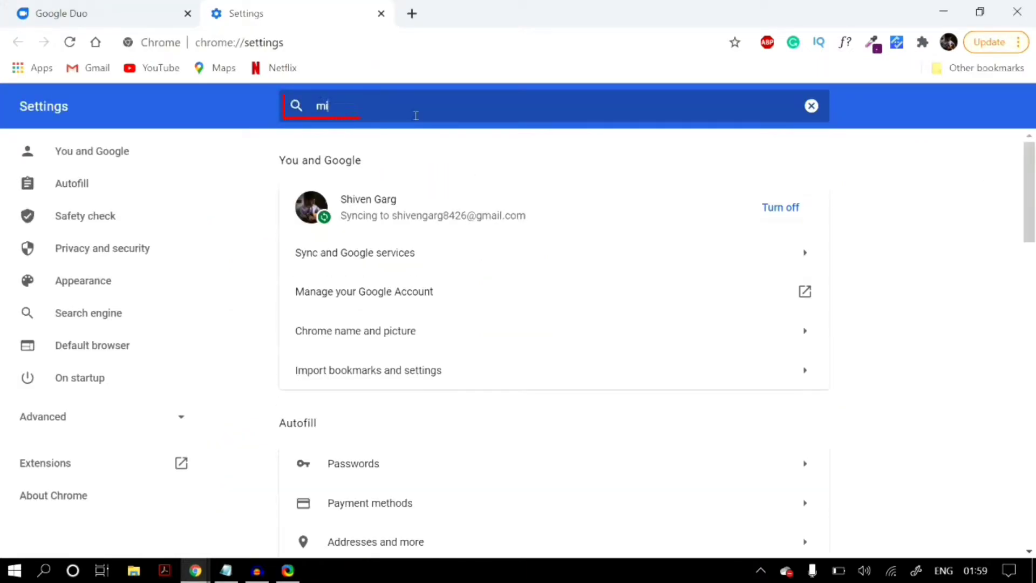
type("cropho")
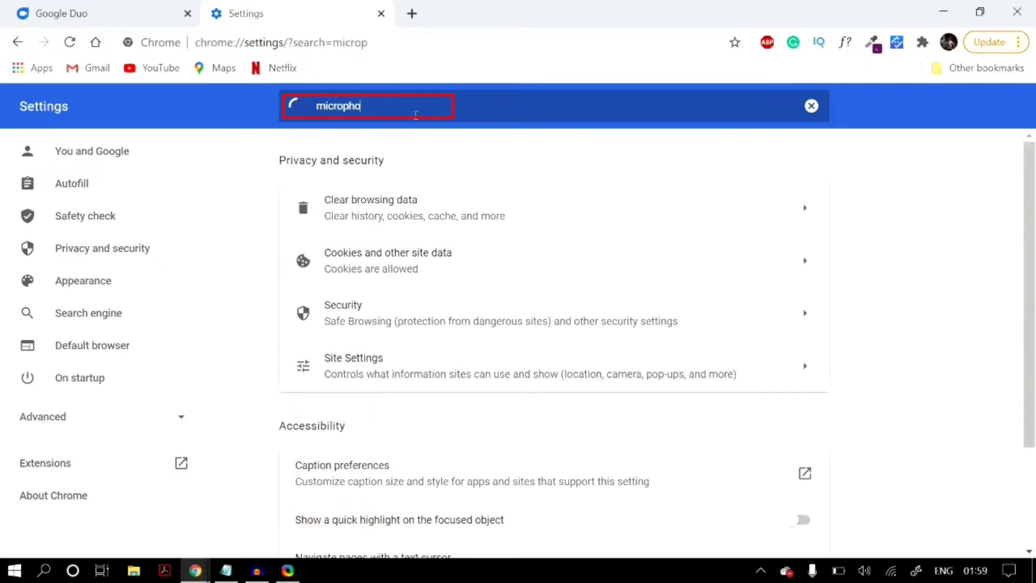
type("ne")
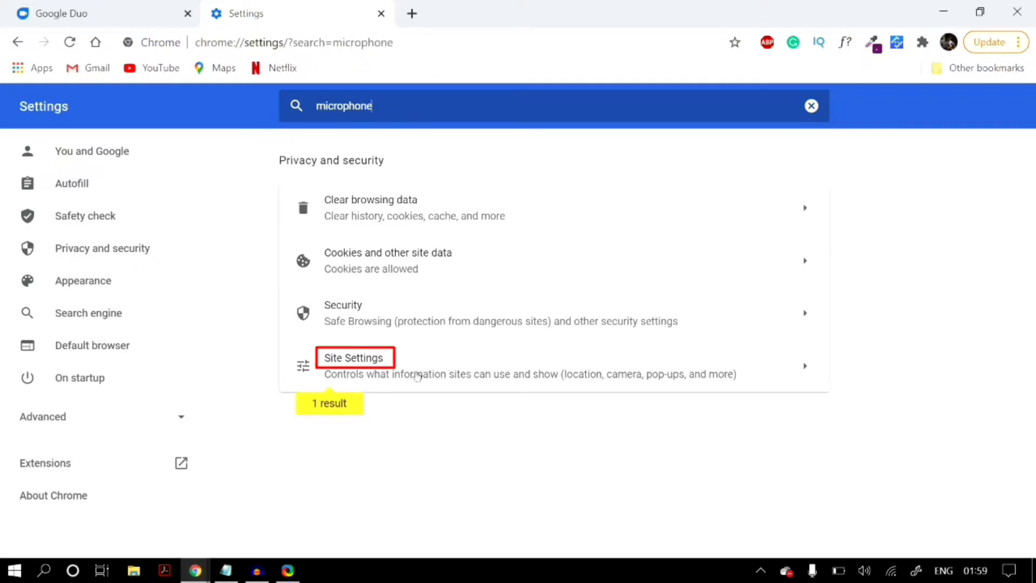
left_click(433, 376)
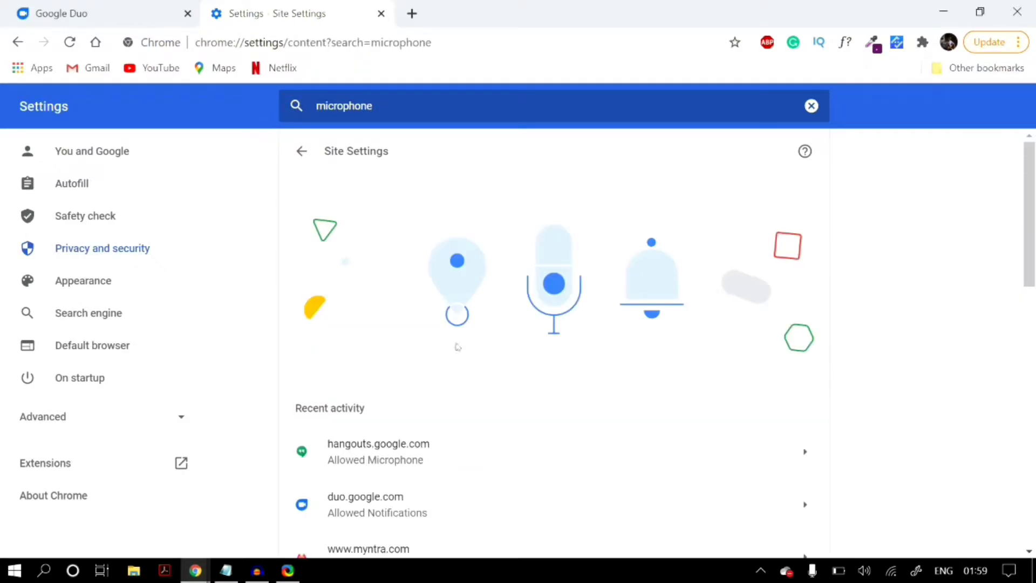
scroll(480, 340, "down", 2)
scroll(479, 340, "down", 5)
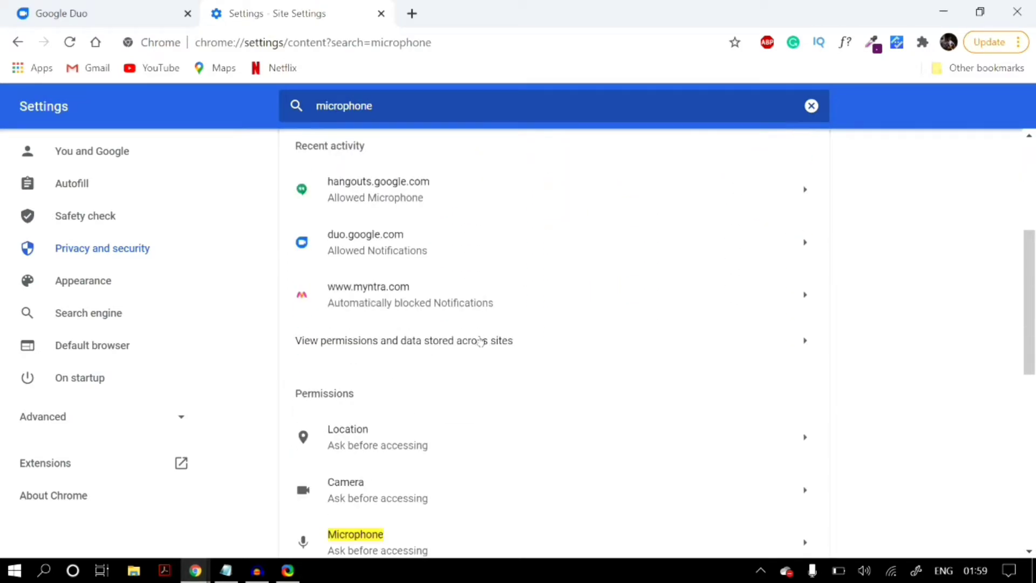
left_click(420, 385)
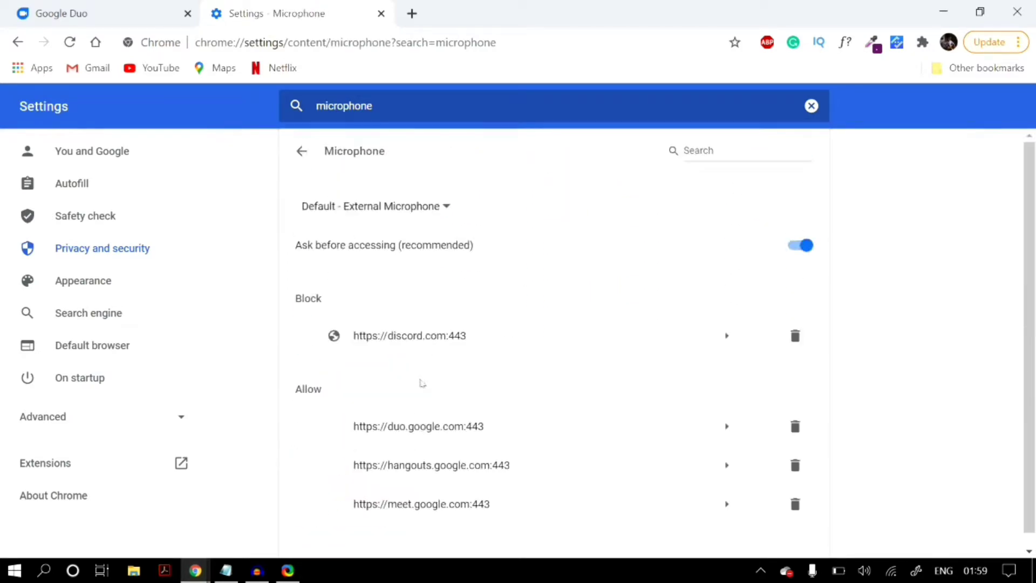
Keep Default - External Microphone and toggle Ask before accessing off and back on.
left_click(334, 203)
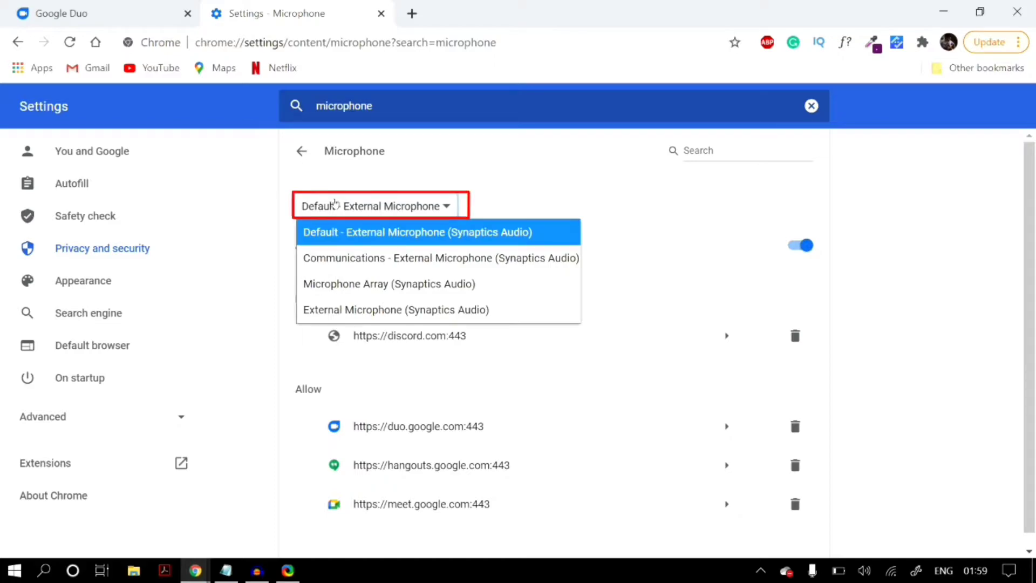
left_click(334, 203)
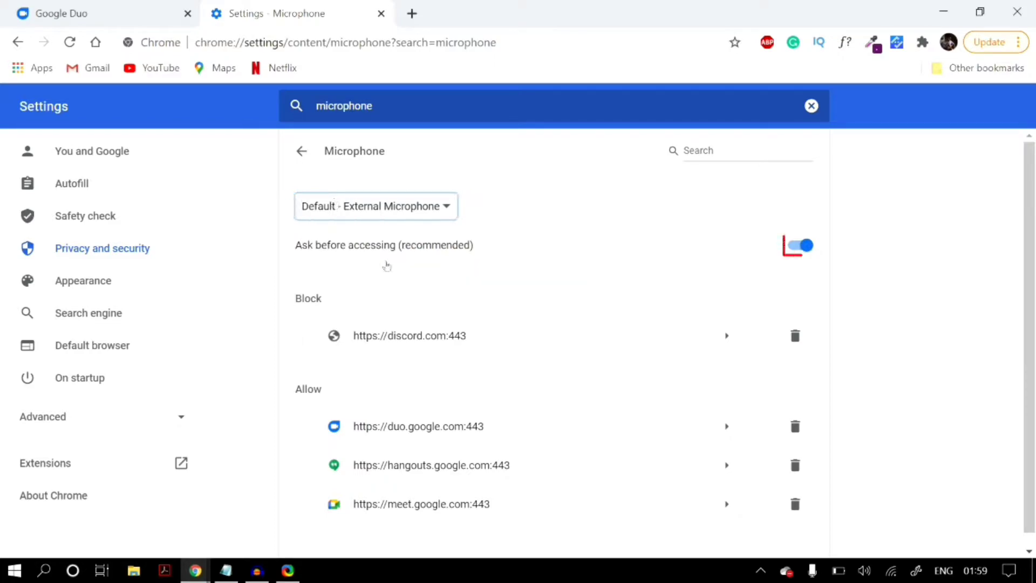
left_click(794, 247)
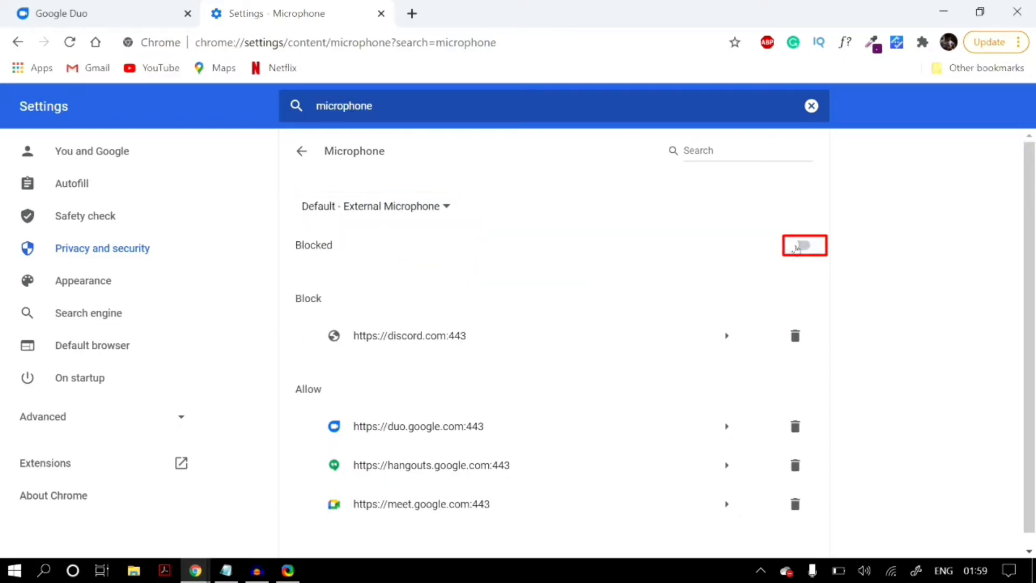
left_click(798, 246)
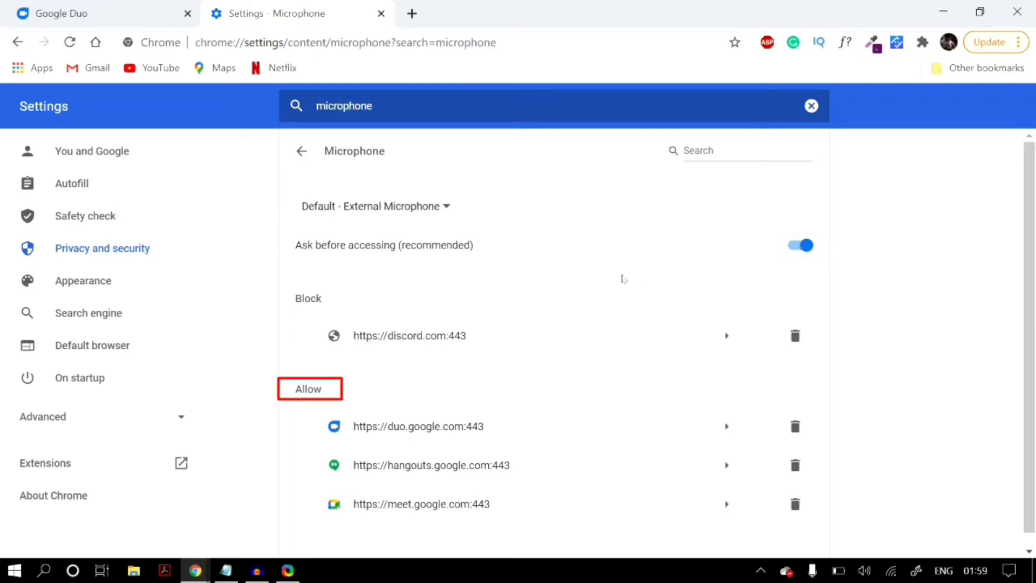
scroll(623, 279, "down", 1)
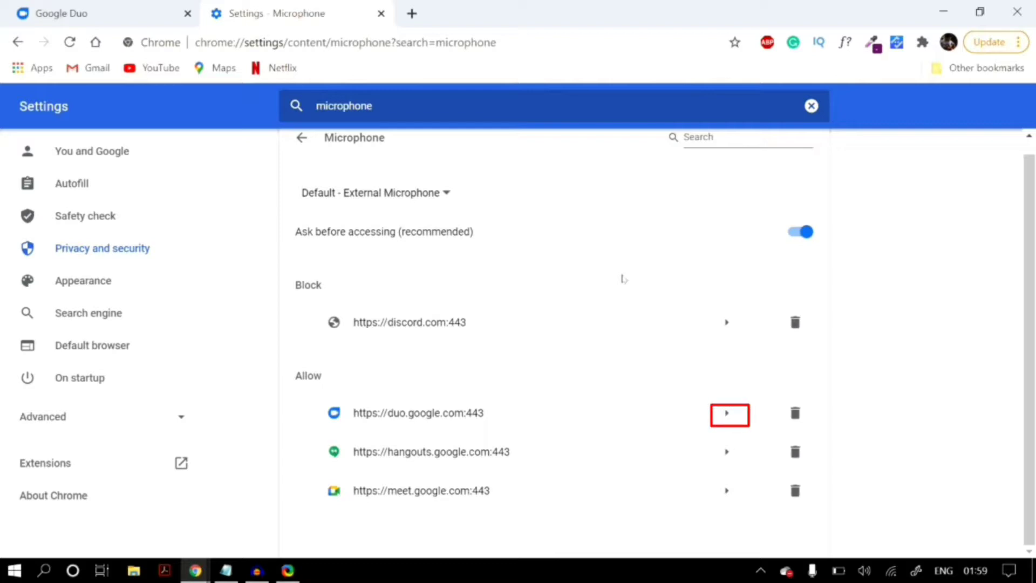
Verify duo.google.com's microphone permission shows Allow, then close the Settings tab.
left_click(726, 413)
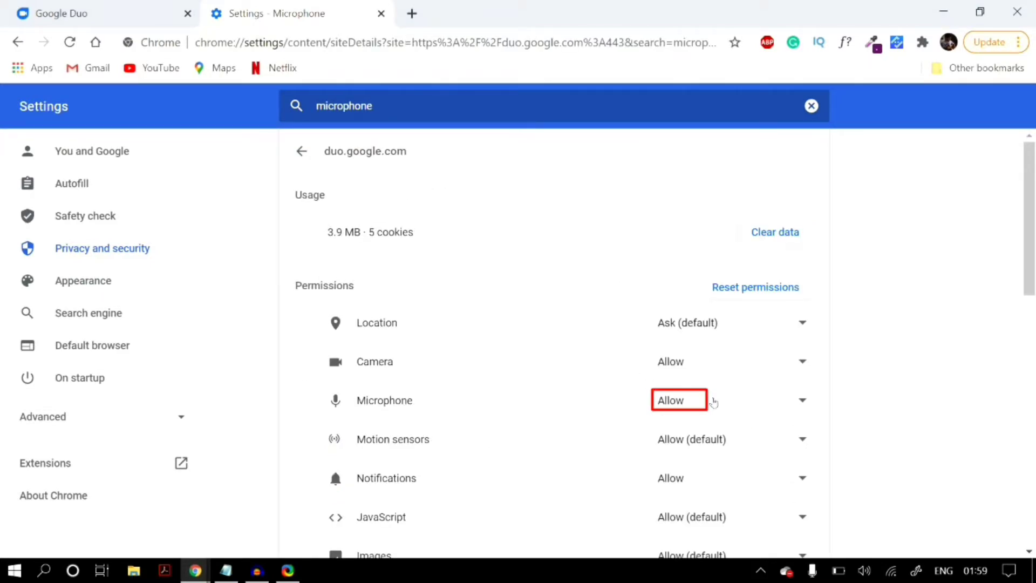
left_click(713, 402)
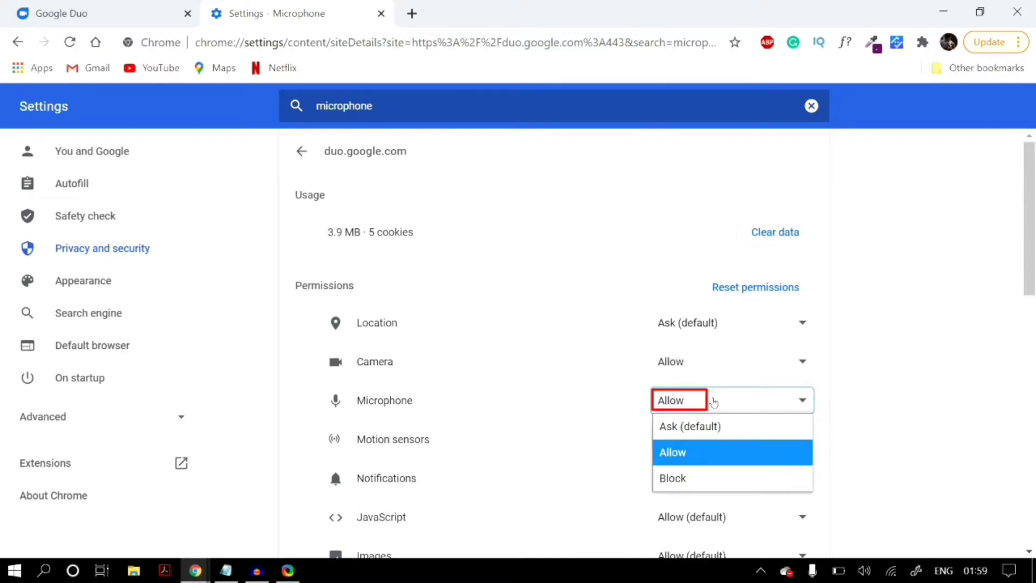
left_click(713, 402)
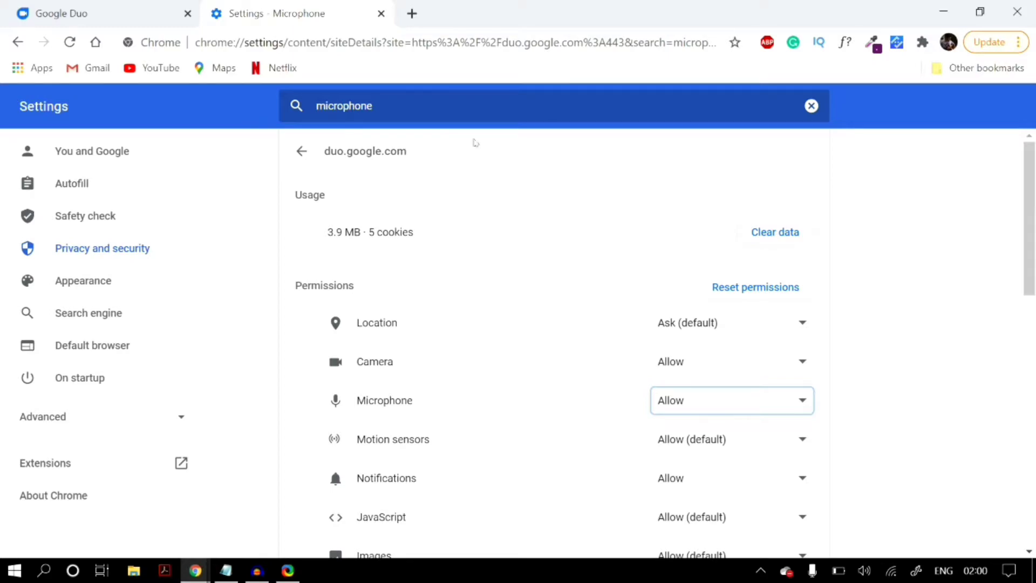
left_click(381, 14)
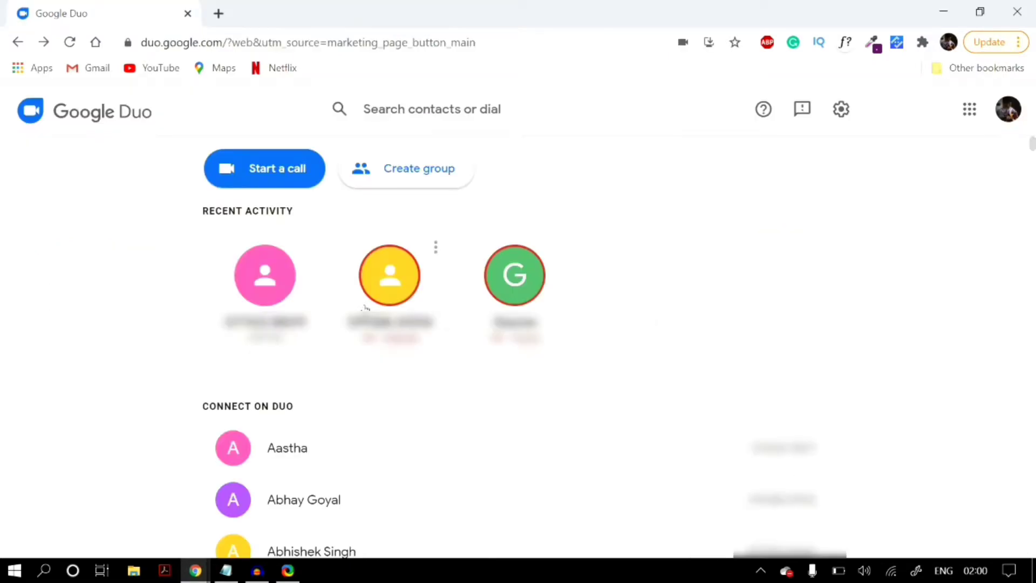
Close the Chrome window showing Google Duo.
left_click(1017, 11)
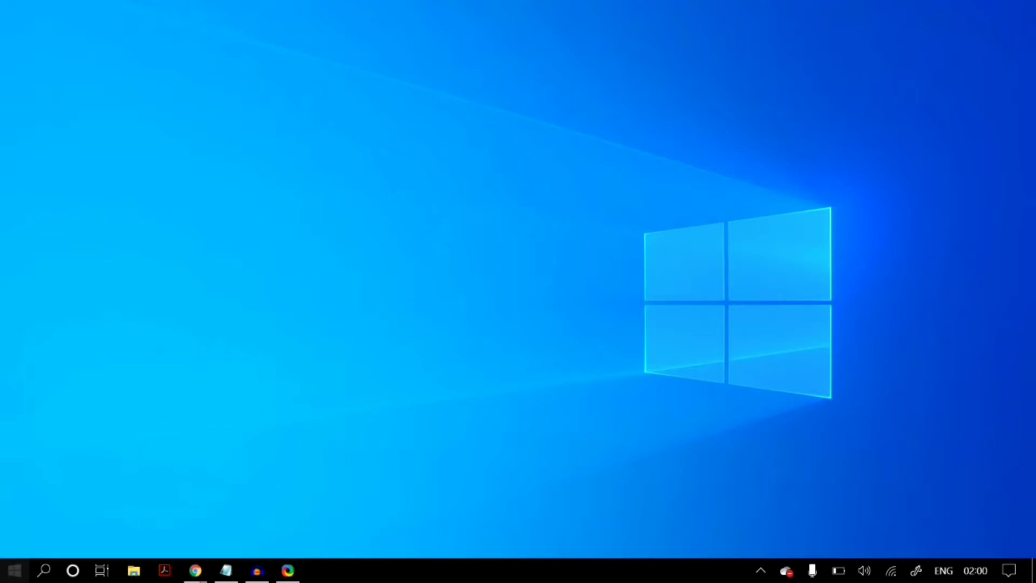
Search Start for 'micr' and open the microphone privacy settings.
key("super")
type("micr")
key("super")
key("super")
type("mic")
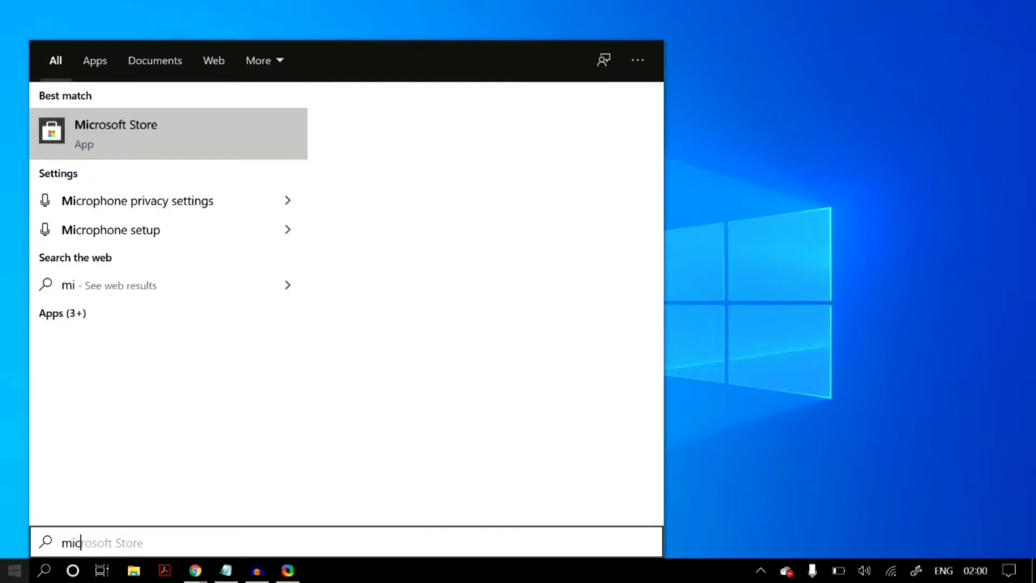
type("r")
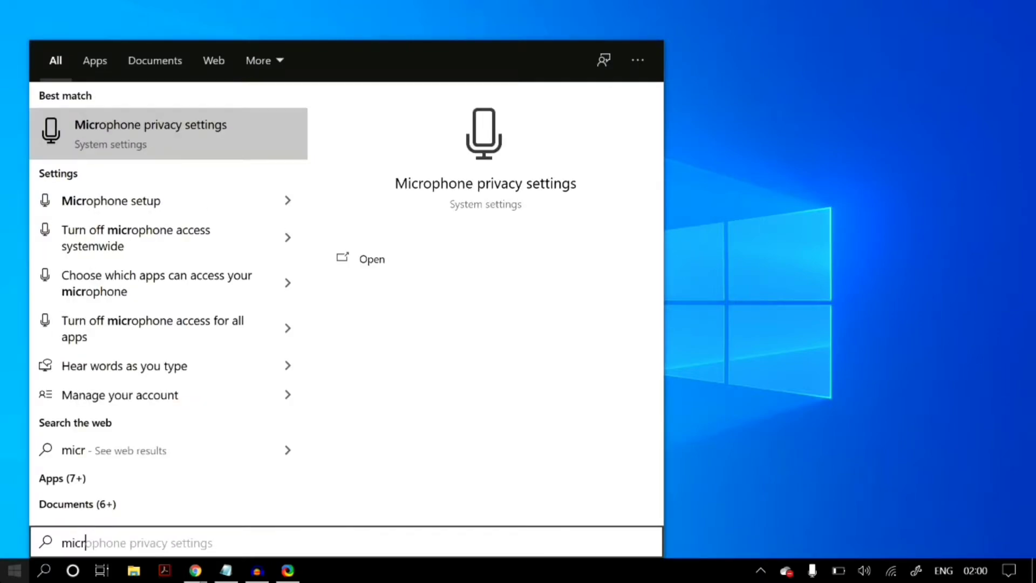
left_click(277, 143)
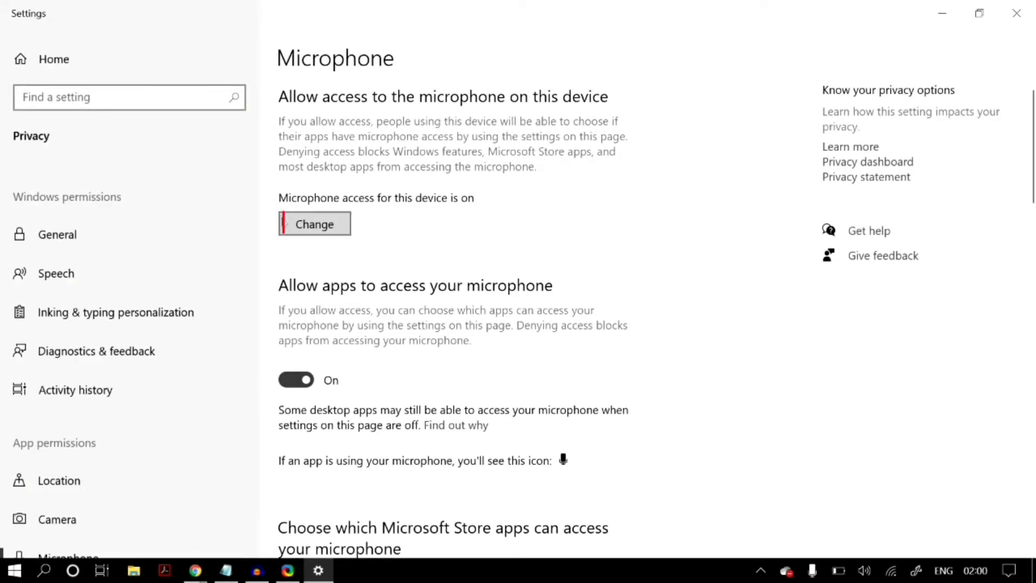
Confirm device microphone access is on and review the app and desktop app toggles.
left_click(289, 218)
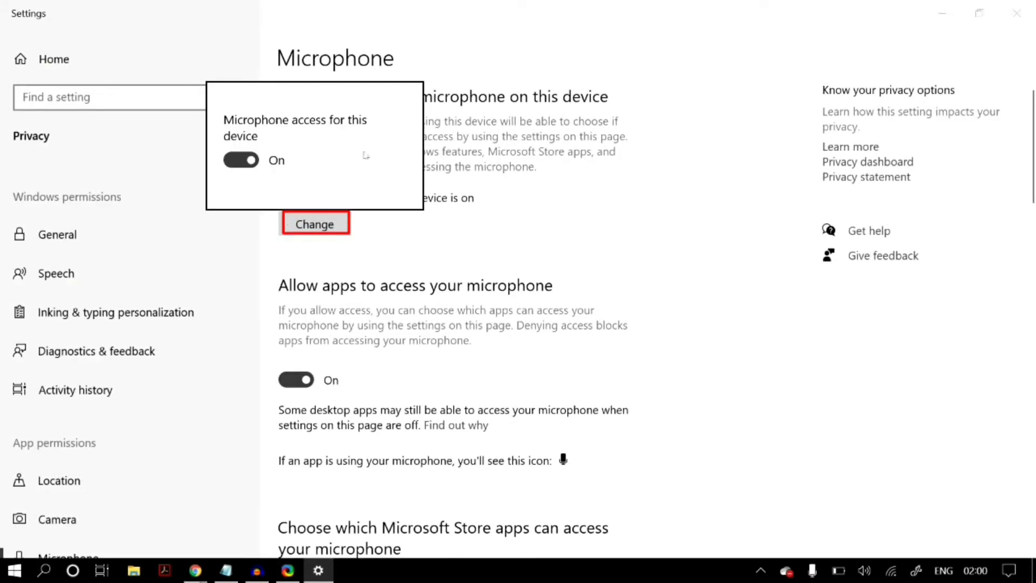
left_click(498, 156)
scroll(497, 157, "down", 3)
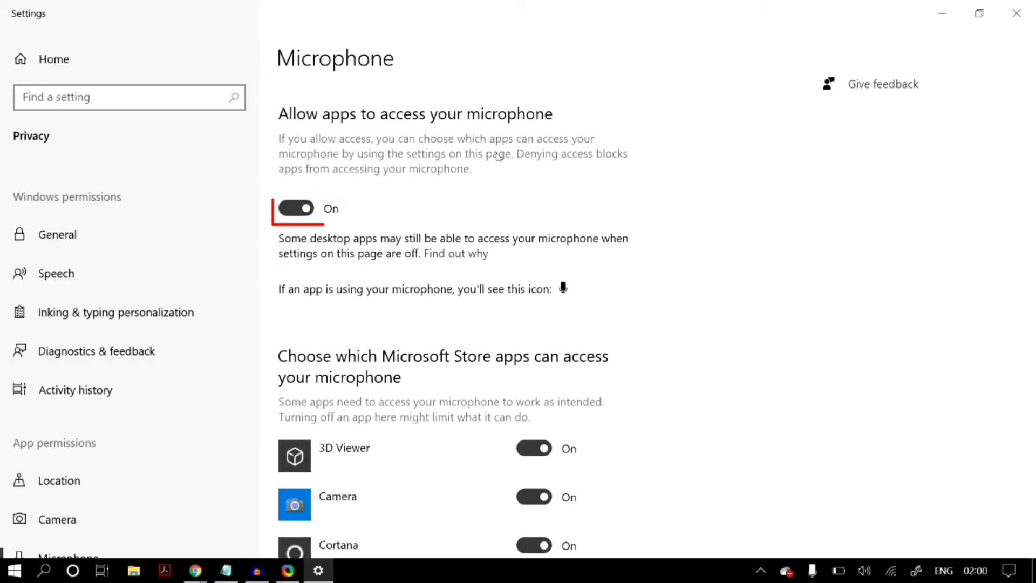
scroll(497, 157, "down", 5)
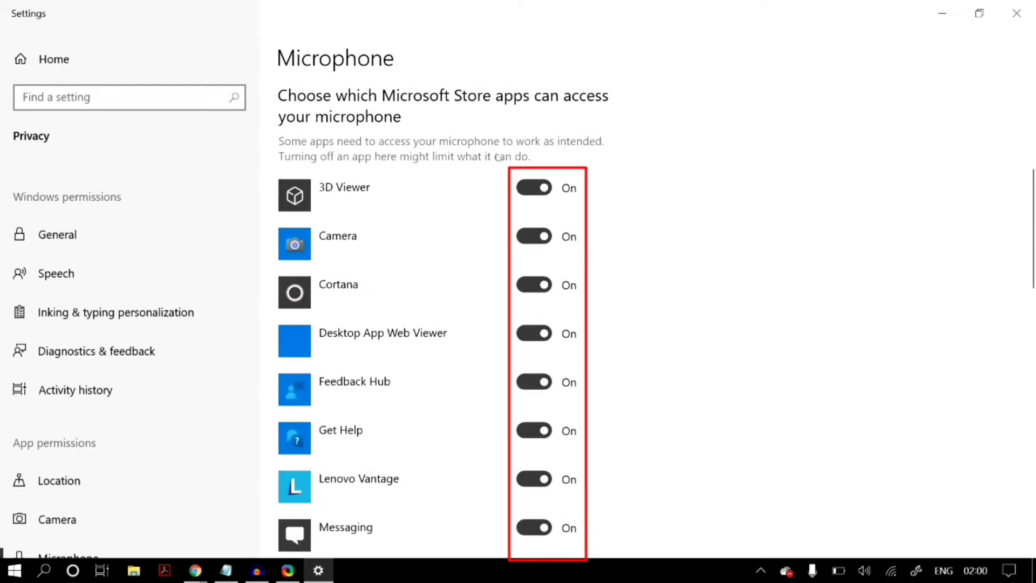
scroll(498, 156, "down", 5)
scroll(497, 157, "down", 9)
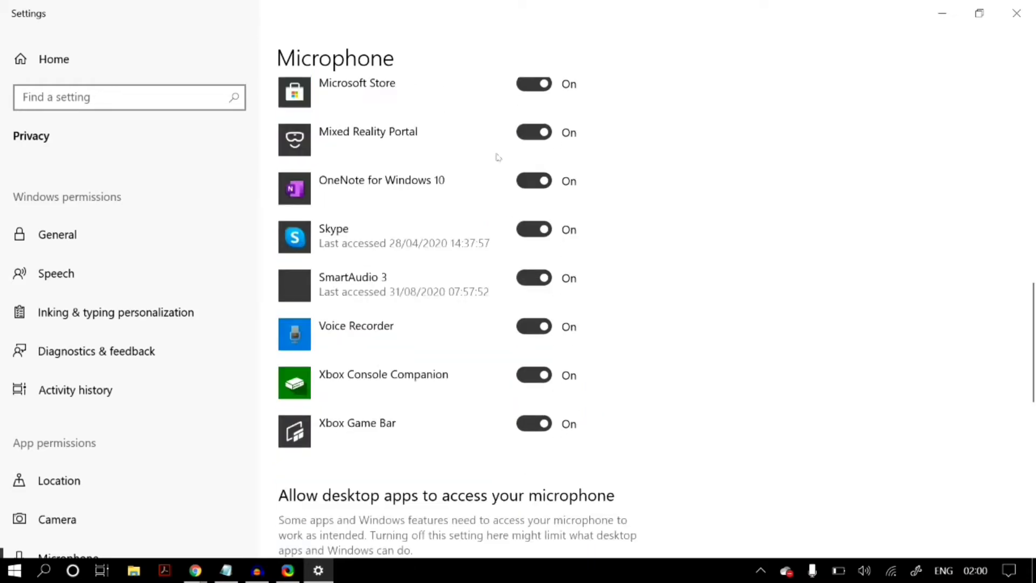
scroll(497, 156, "down", 1)
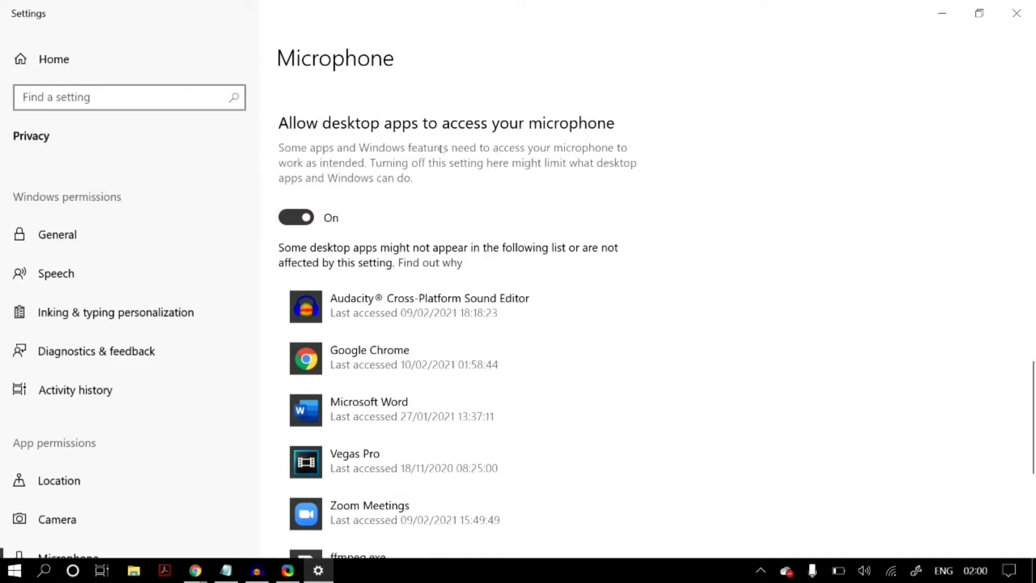
scroll(516, 214, "up", 10)
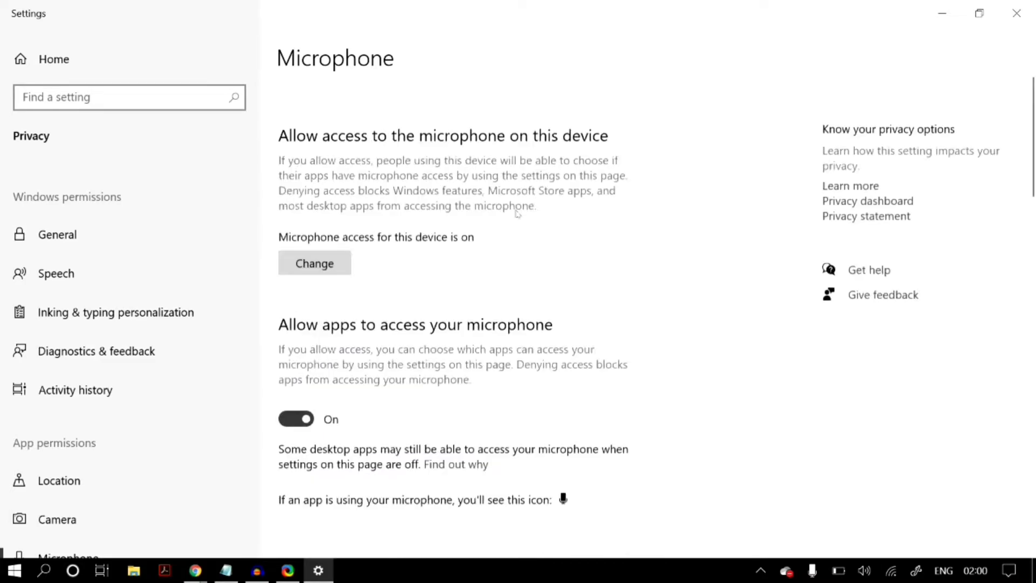
Search settings for 'sound', open the Sound page and check the output device.
left_click(182, 104)
type("sound")
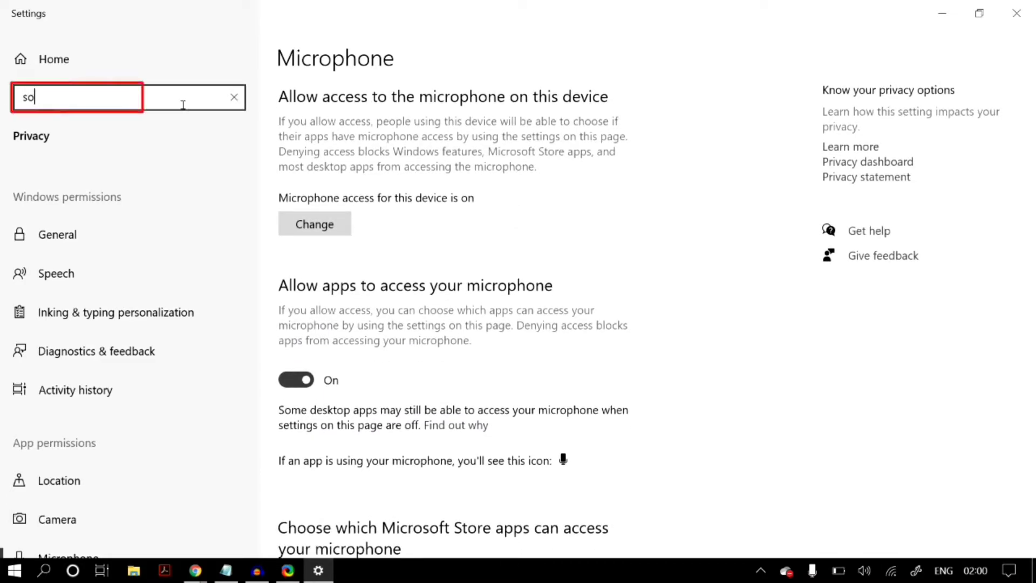
left_click(188, 139)
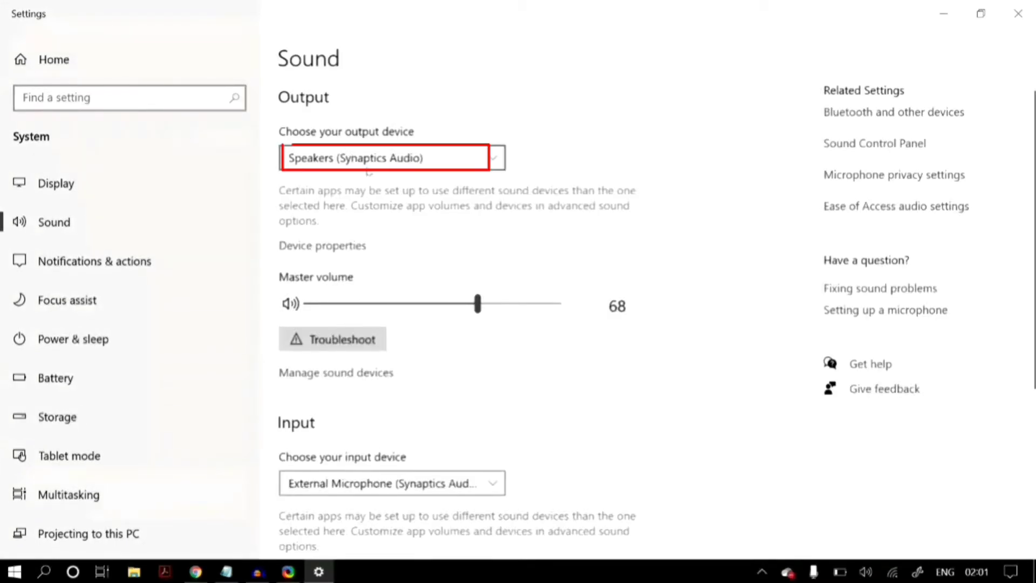
left_click(415, 165)
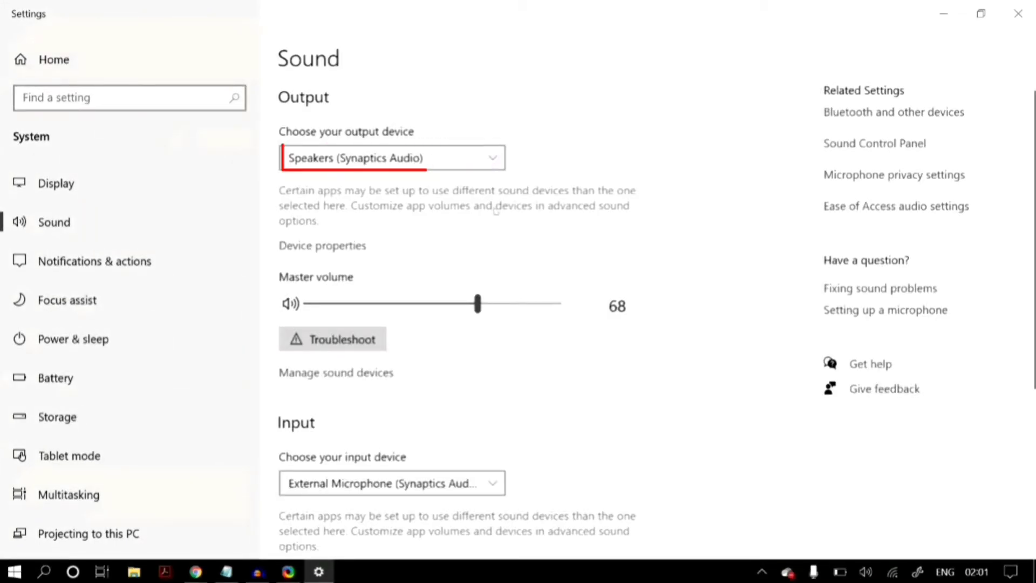
scroll(497, 213, "down", 2)
scroll(497, 222, "down", 2)
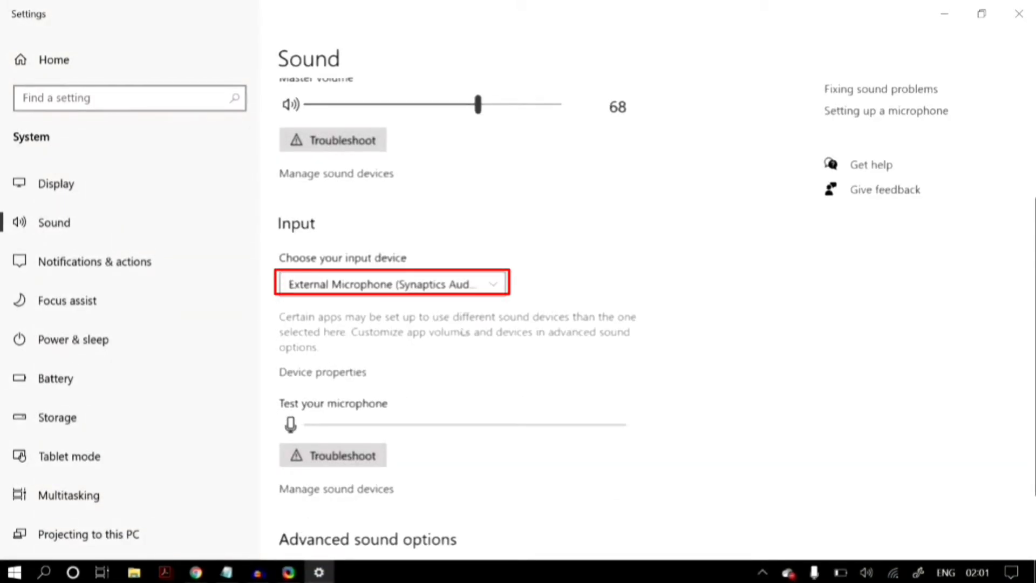
Try Microphone Array (Synaptics Audio) as input, then switch back to External Microphone.
left_click(453, 283)
left_click(479, 287)
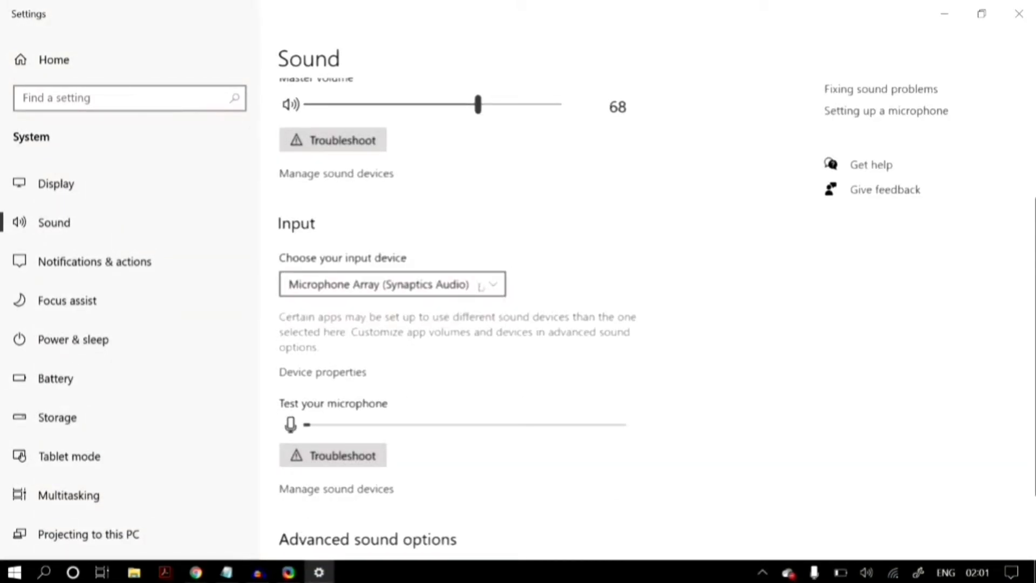
left_click(463, 284)
left_click(469, 283)
left_click(475, 284)
left_click(469, 283)
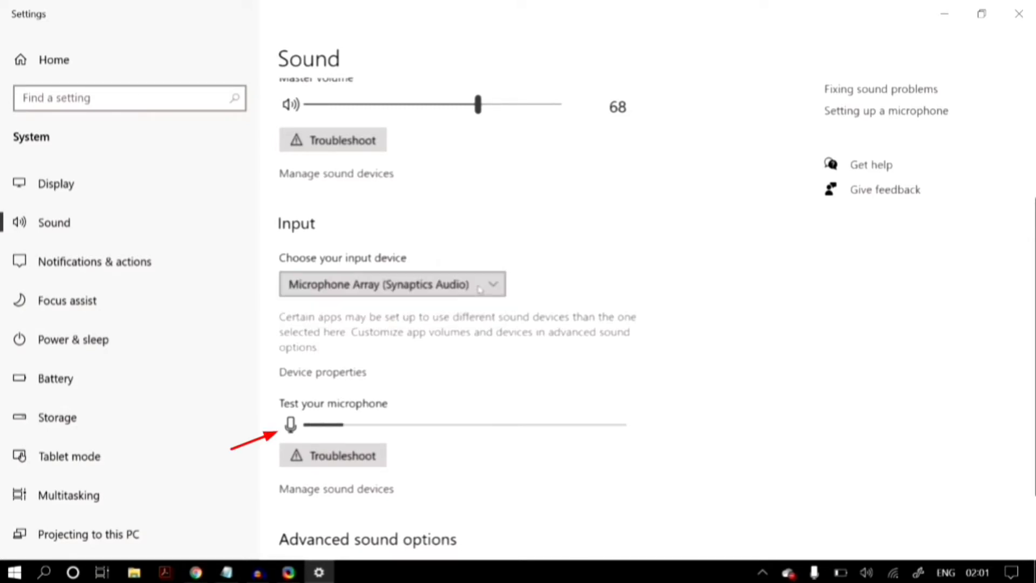
left_click(478, 286)
left_click(477, 288)
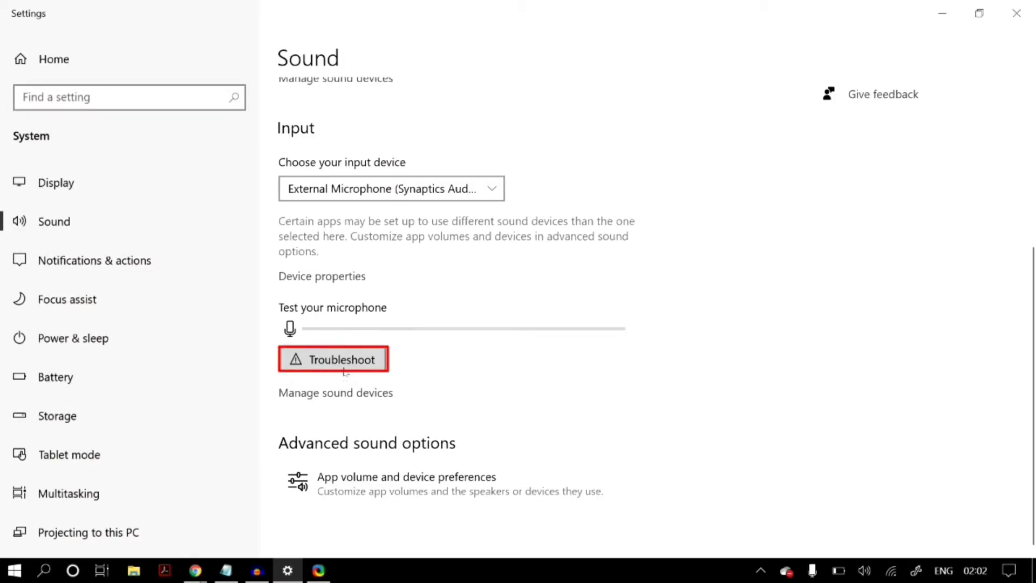
left_click(344, 370)
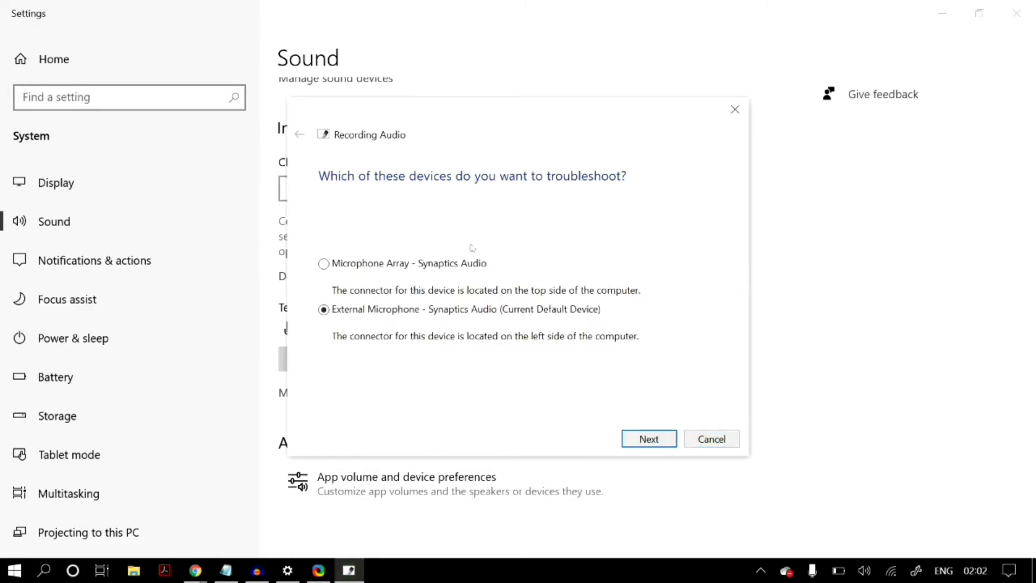
left_click(440, 266)
left_click(638, 438)
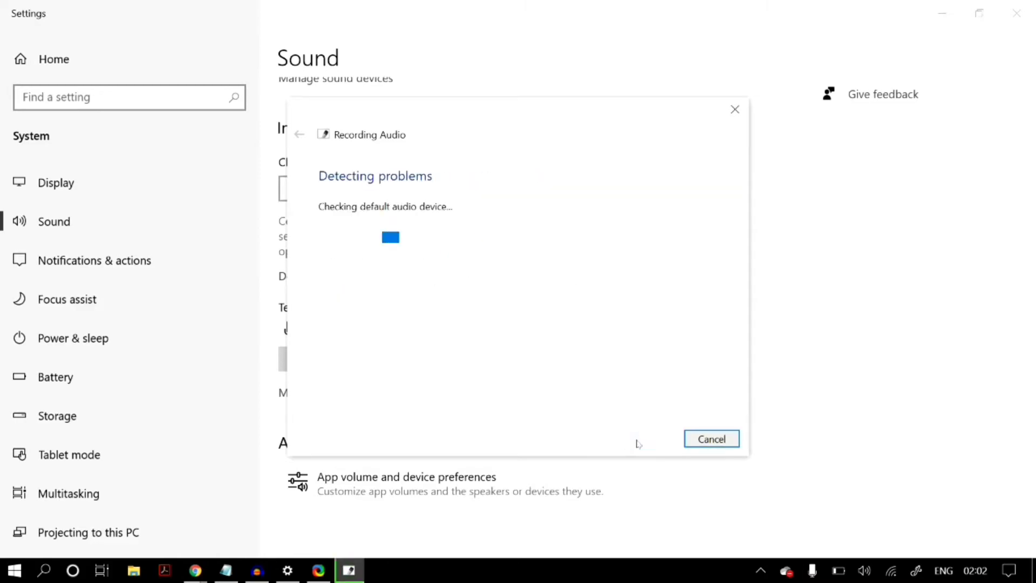
left_click(484, 301)
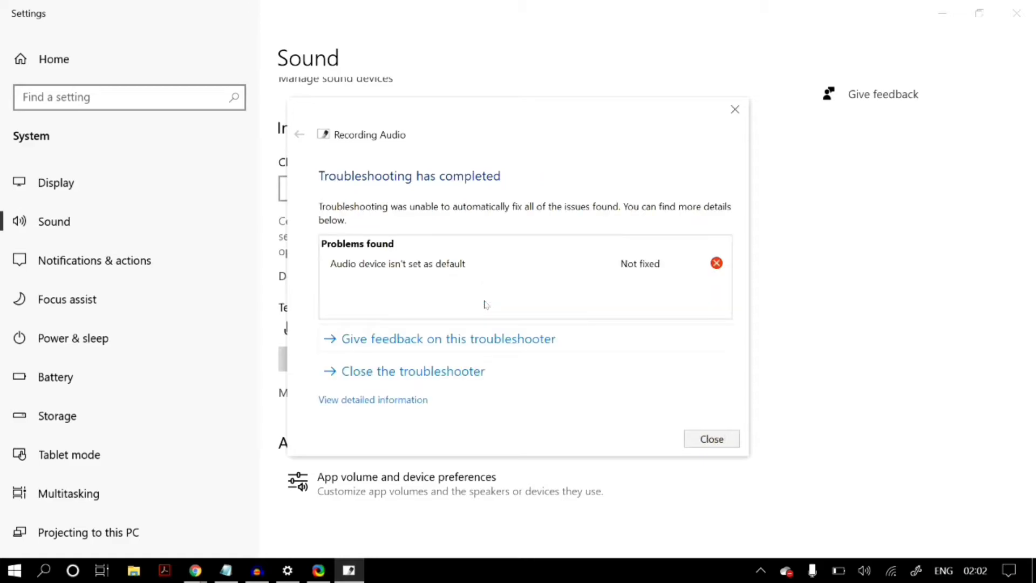
left_click(692, 446)
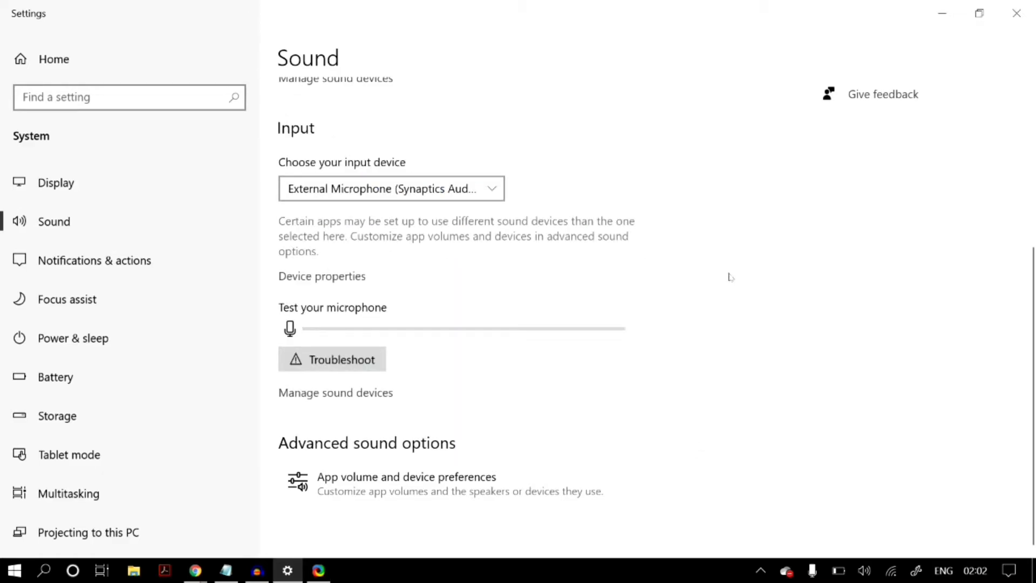
Open the classic Sound Control Panel and select External Microphone on the Recording tab.
scroll(730, 277, "up", 5)
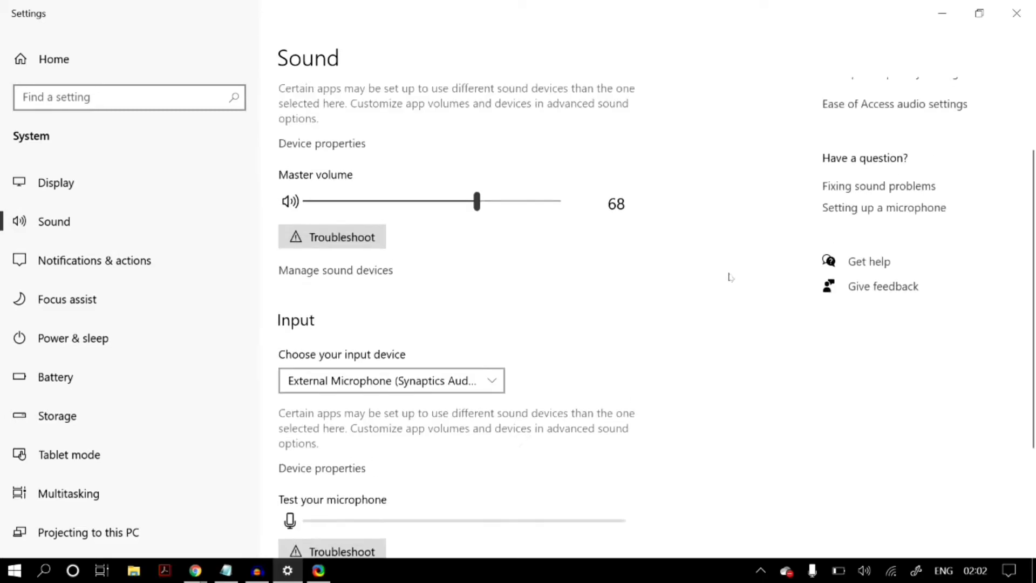
scroll(729, 278, "down", 1)
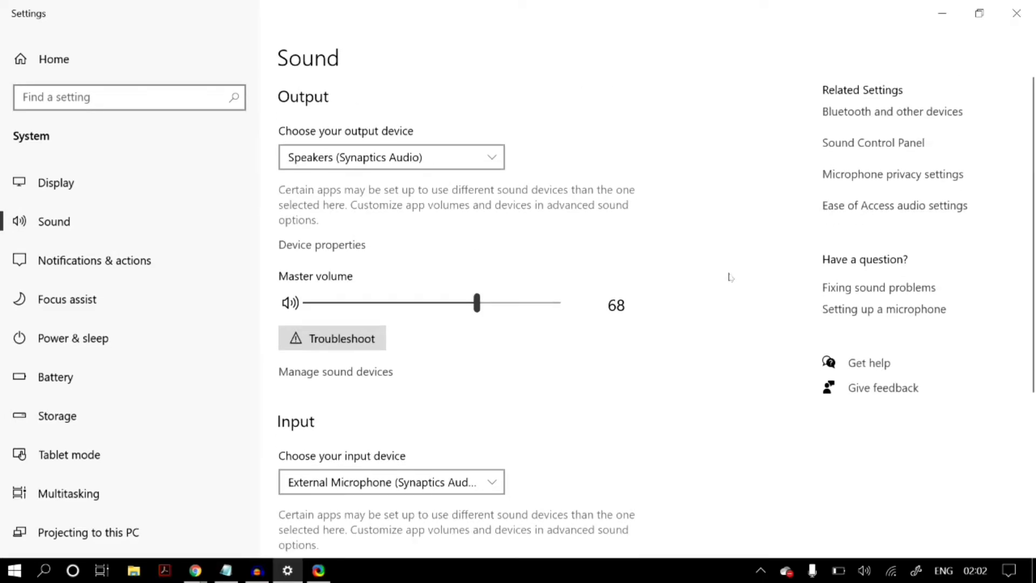
left_click(868, 144)
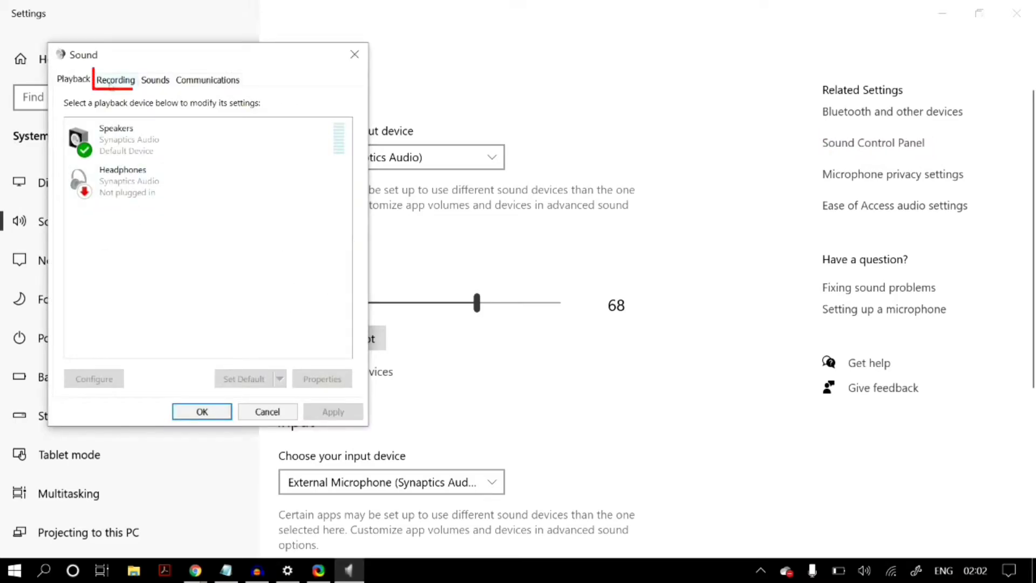
left_click(113, 81)
left_click(238, 141)
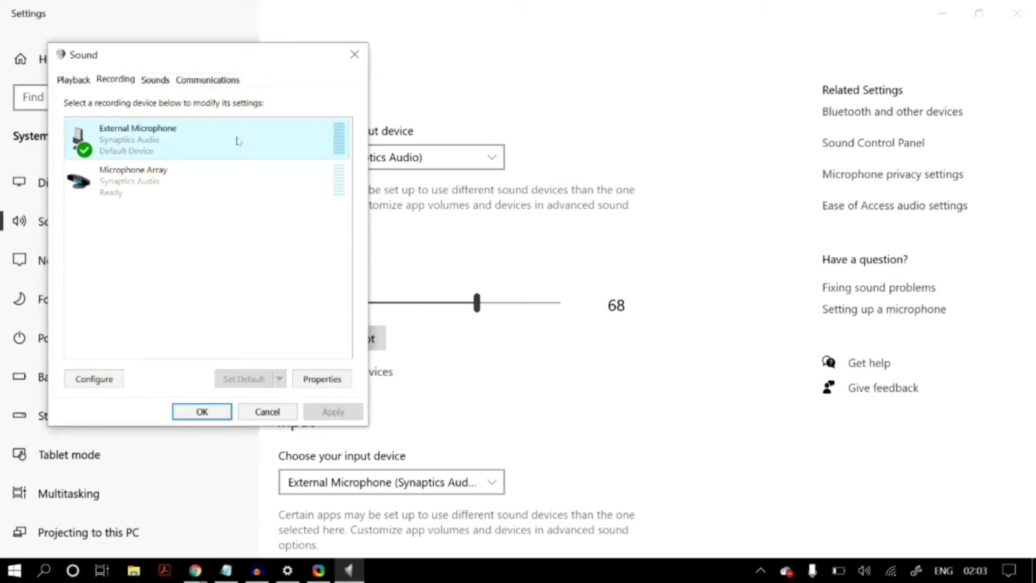
Open External Microphone Properties and review its device usage, Listen, Levels and Advanced tabs.
right_click(217, 158)
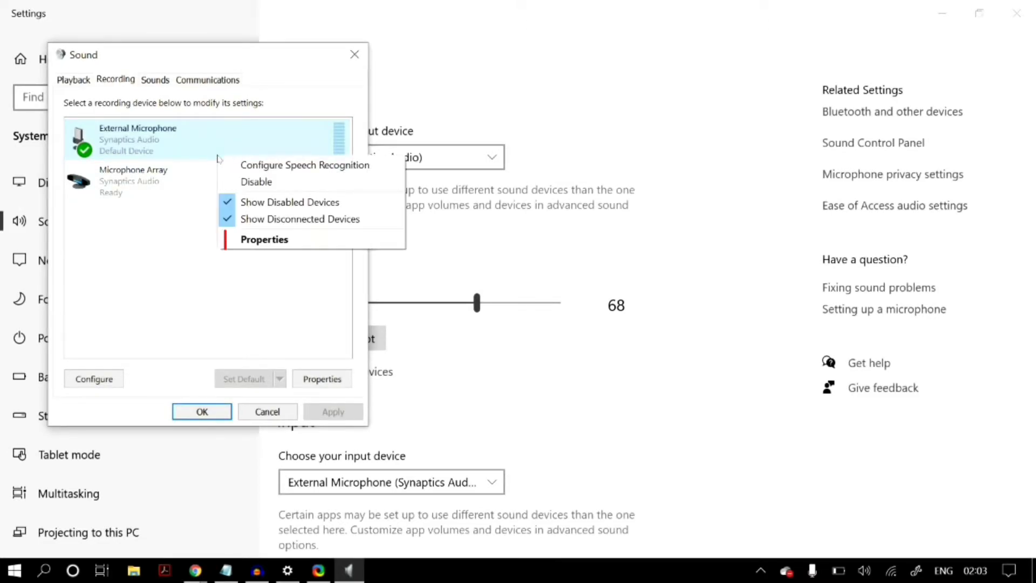
left_click(302, 243)
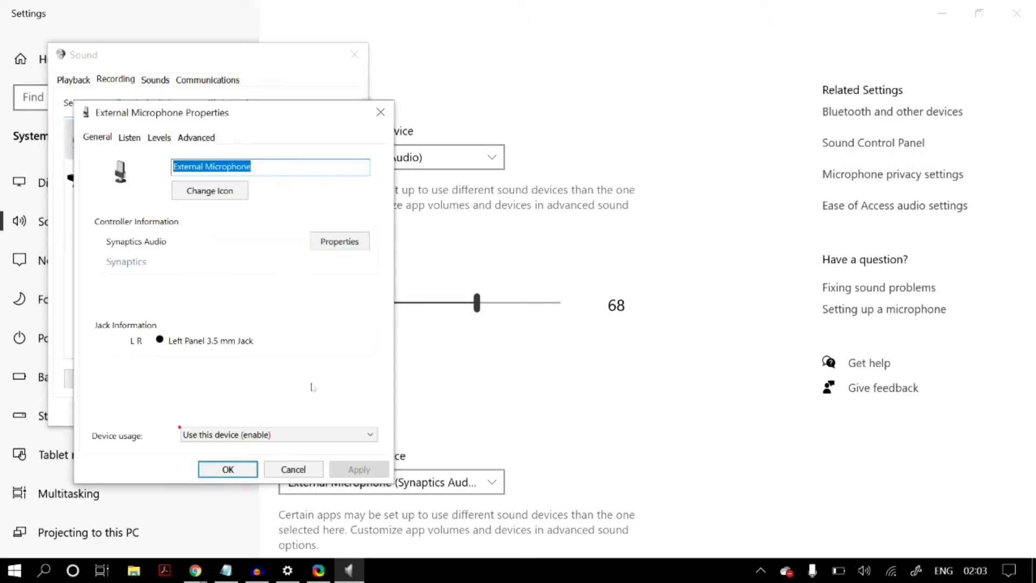
left_click(339, 435)
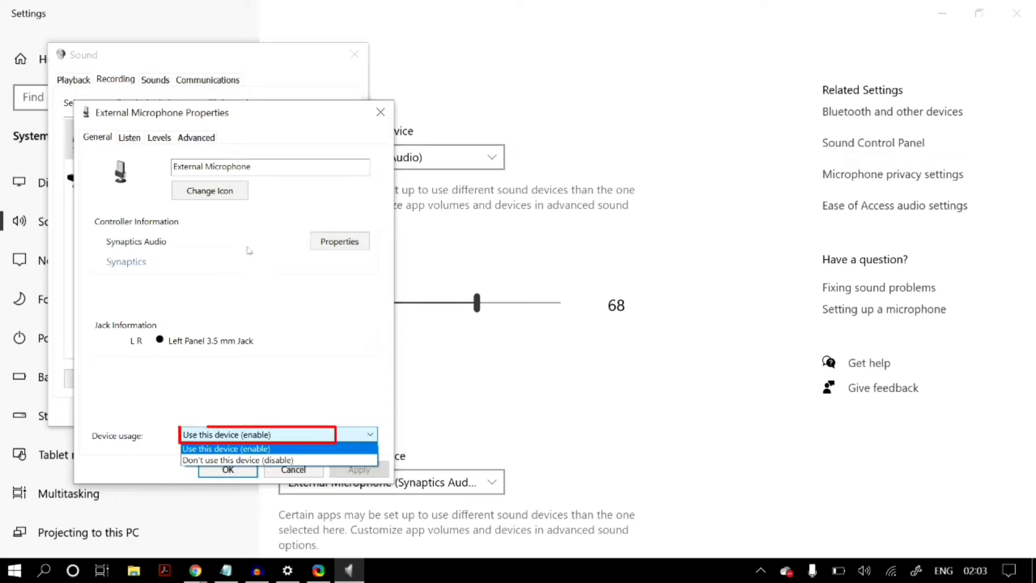
left_click(135, 139)
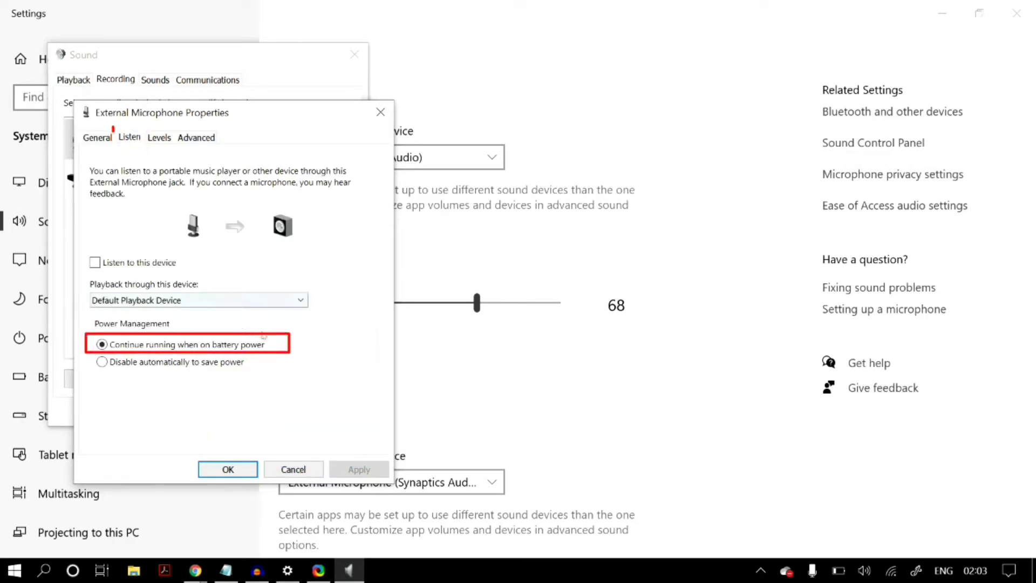
left_click(161, 138)
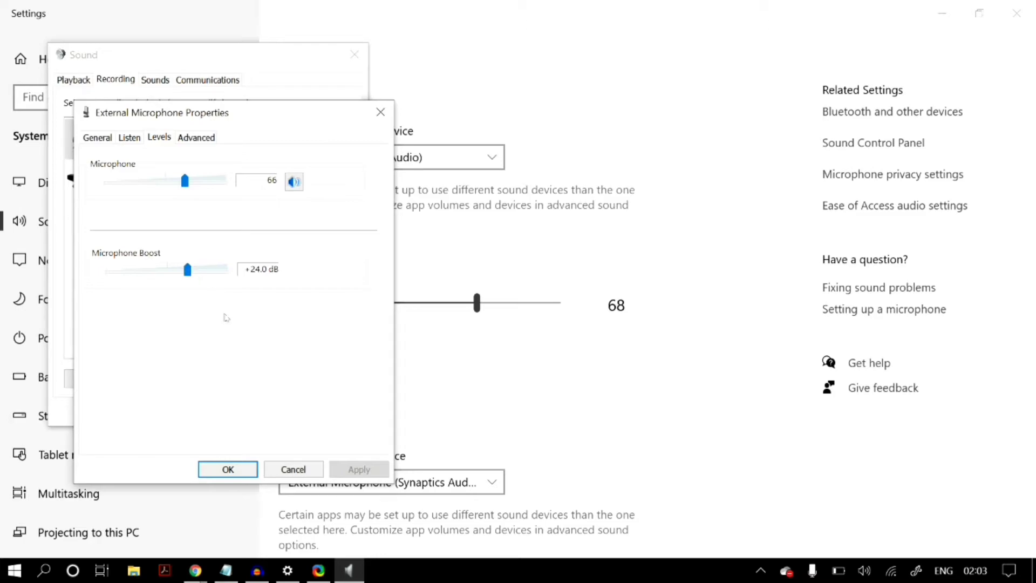
left_click(197, 138)
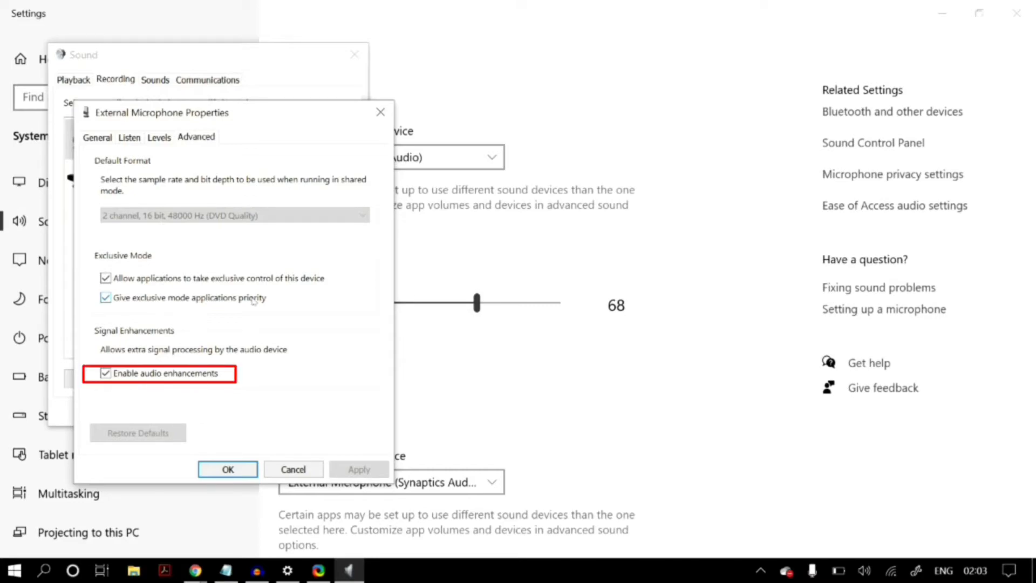
Toggle audio enhancements off and on, apply, and close the properties and Sound dialogs.
left_click(148, 375)
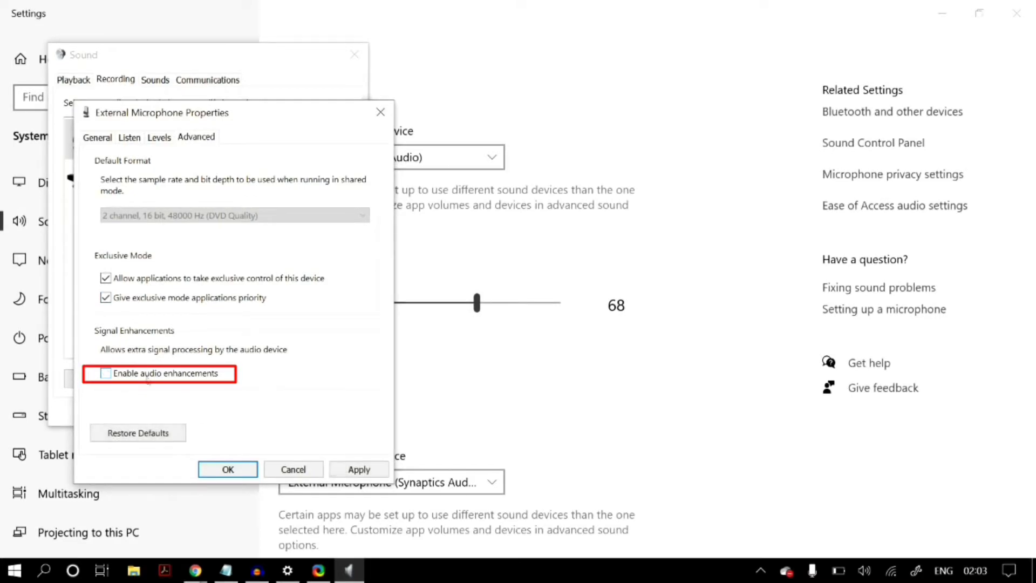
left_click(147, 378)
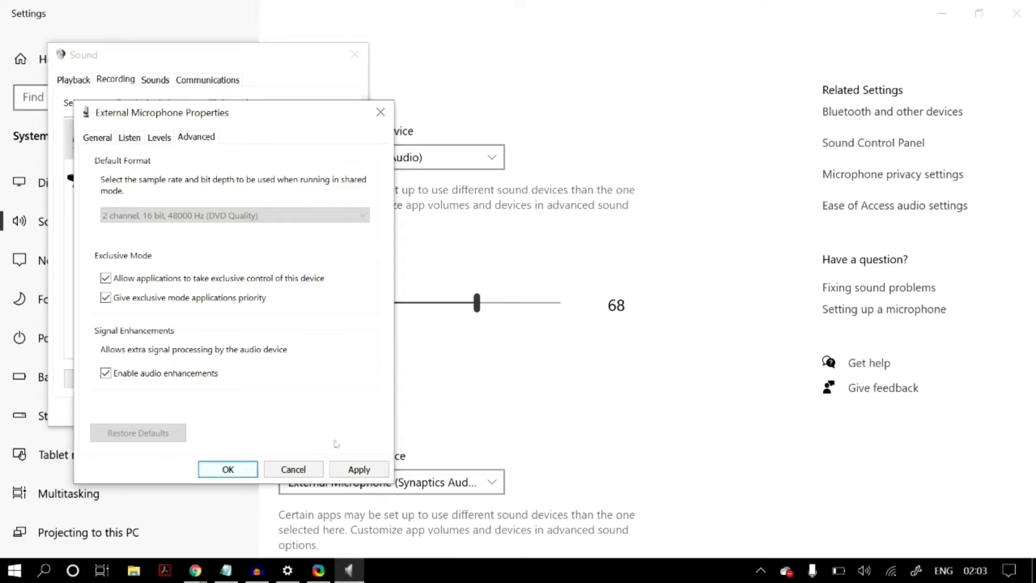
left_click(359, 469)
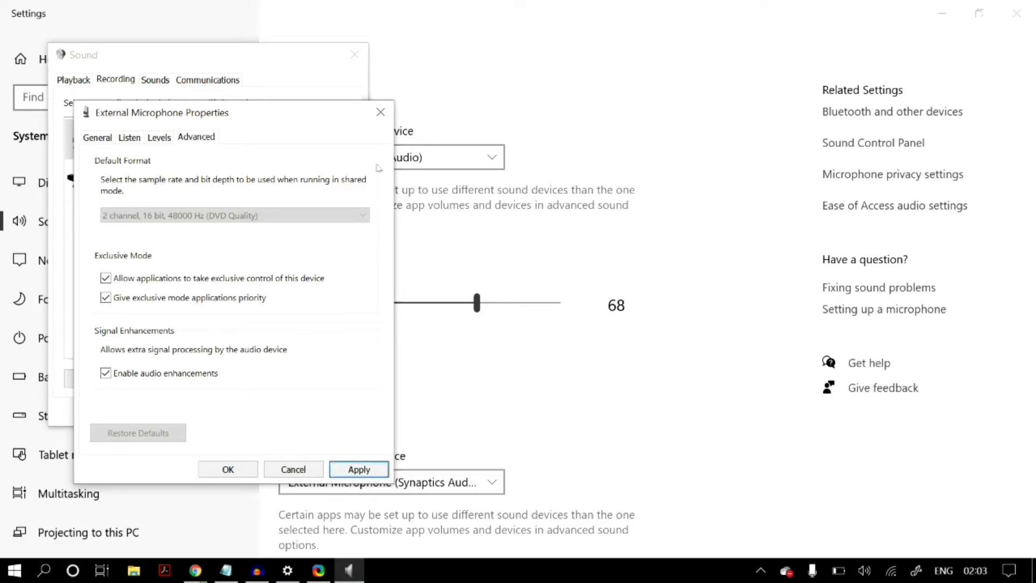
left_click(380, 116)
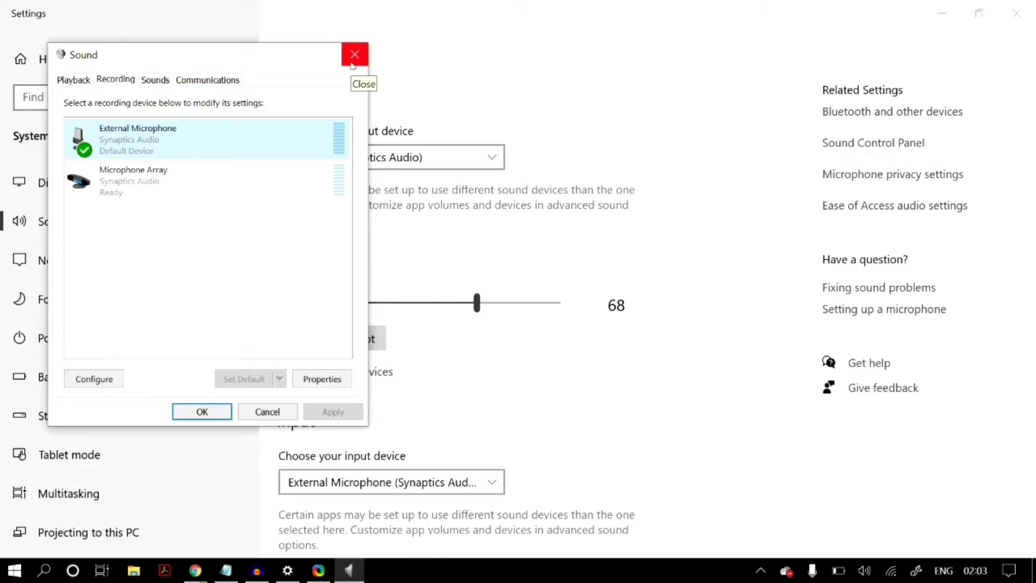
left_click(351, 64)
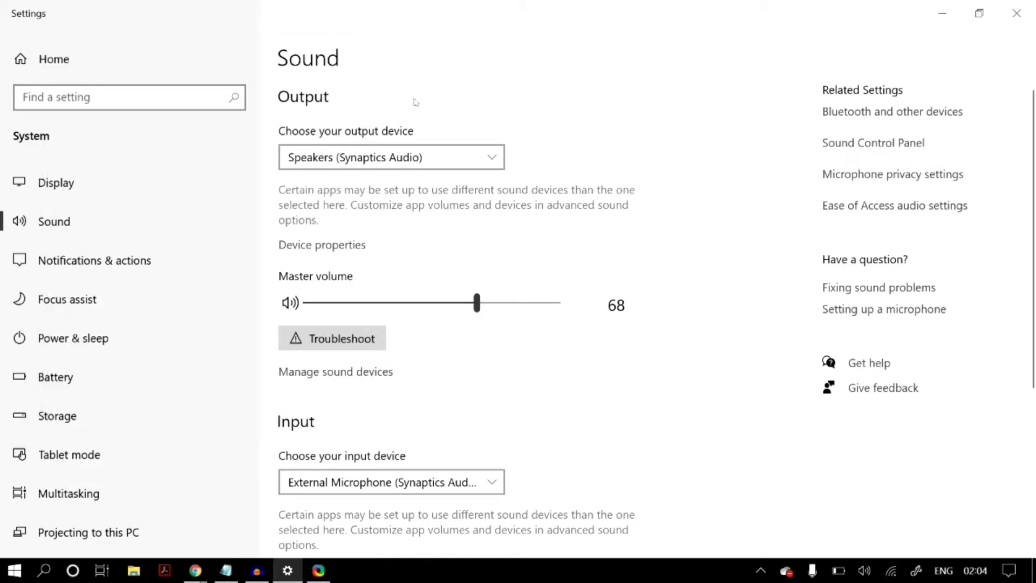
Close the Settings window so only the desktop remains.
left_click(1017, 13)
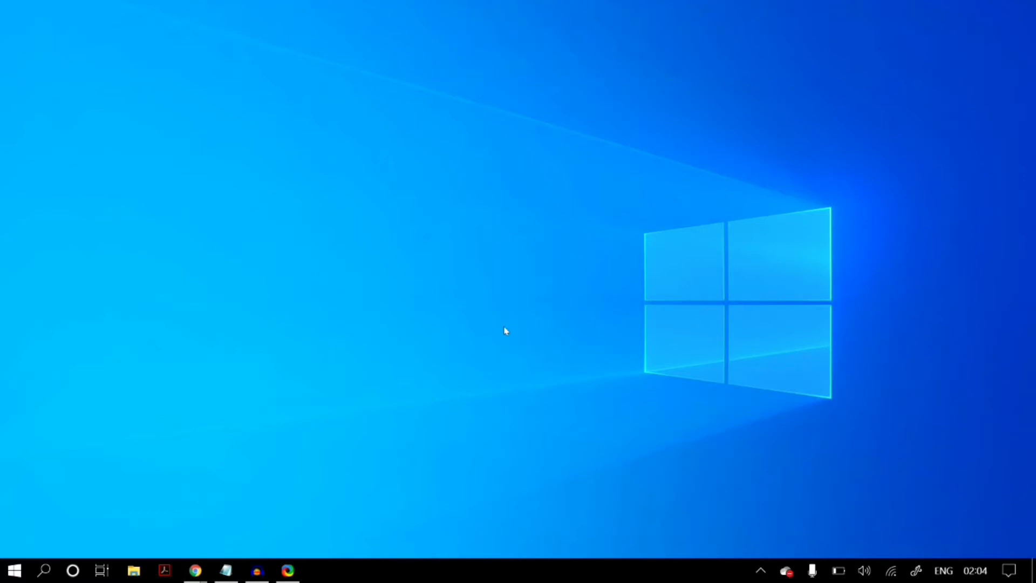
key("super+h")
key("super+h")
Search for 'devic' and launch Device Manager, moving its window to the right.
left_click(15, 570)
left_click(15, 571)
type("devic")
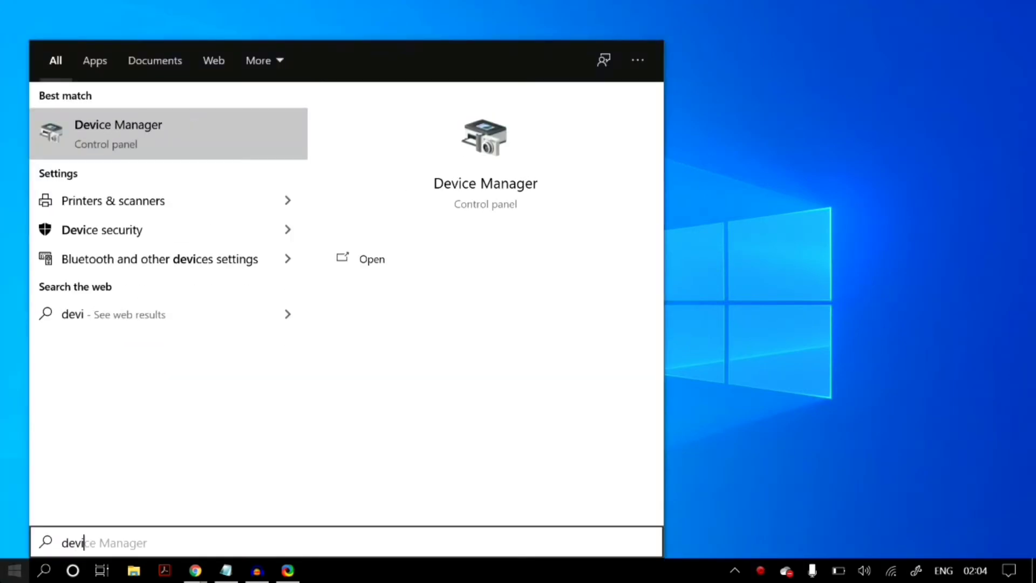
left_click(239, 126)
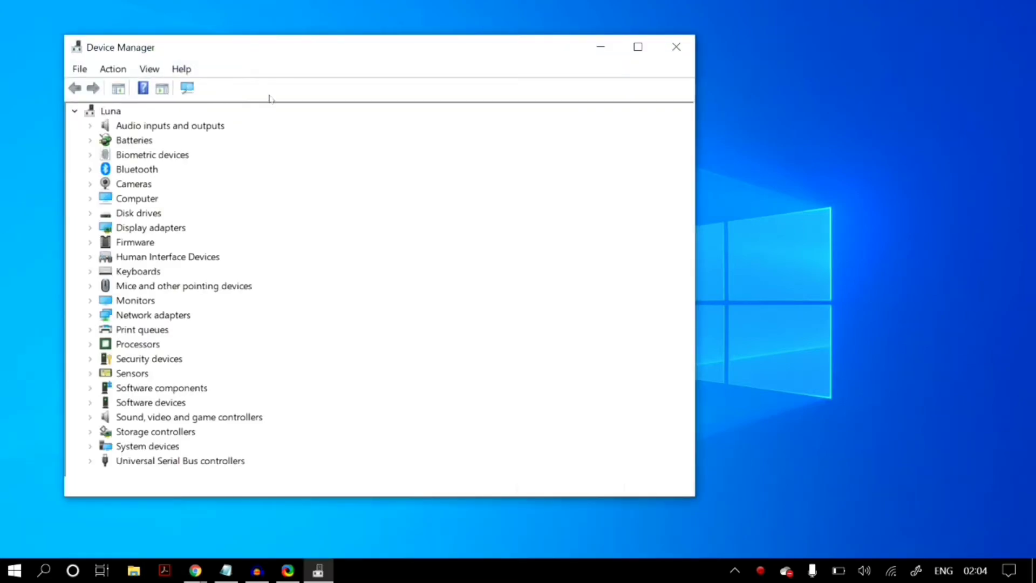
left_click_drag(346, 51, 429, 61)
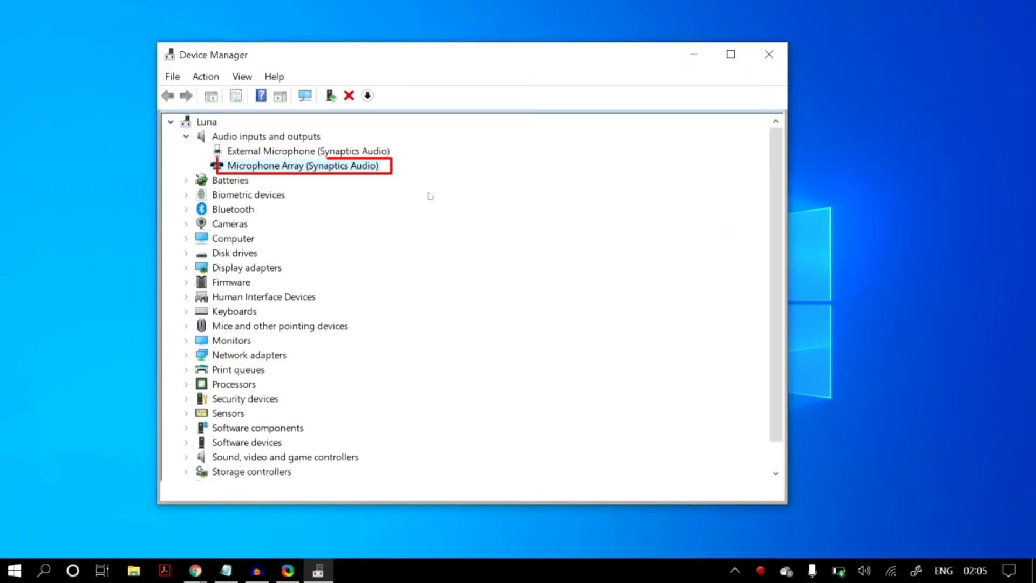
key("XF86MonBrightnessUp")
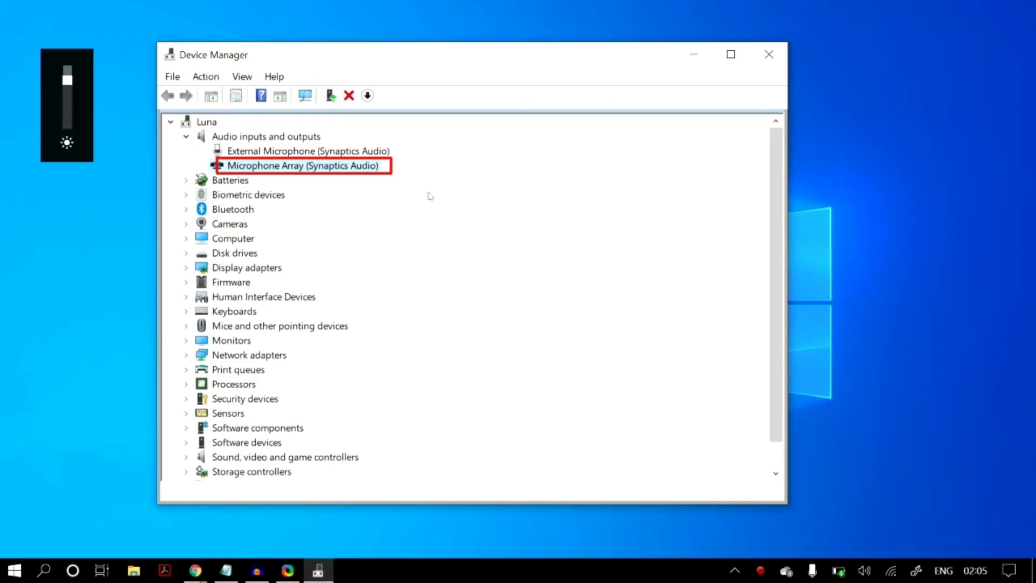
Uninstall the Microphone Array device and scan for hardware changes.
right_click(362, 167)
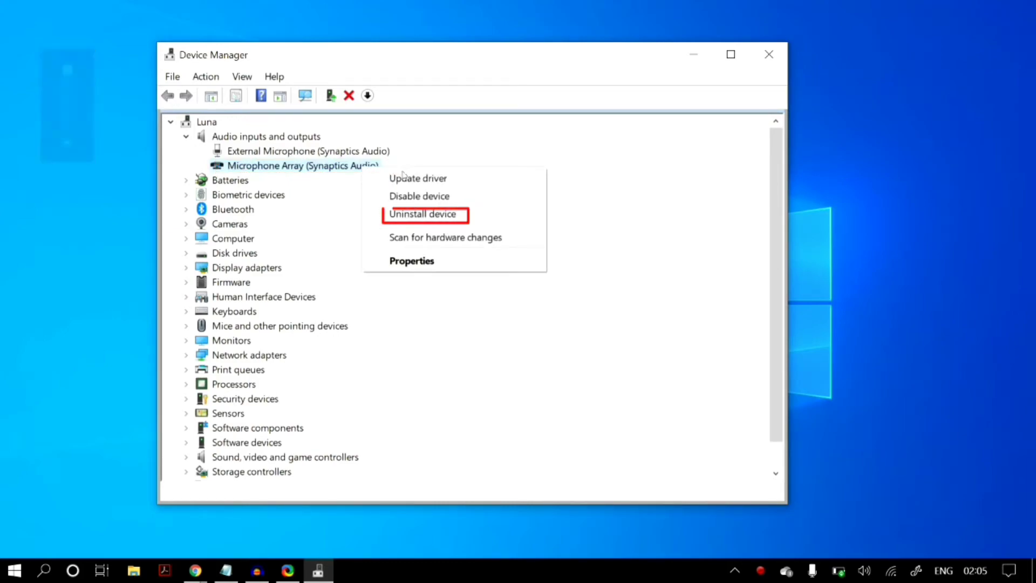
left_click(420, 215)
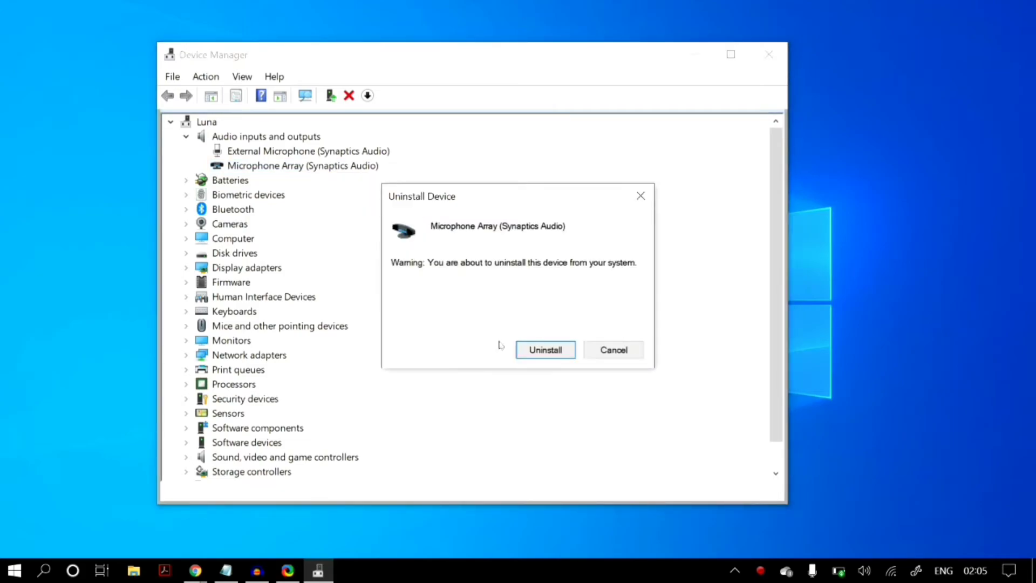
left_click(532, 351)
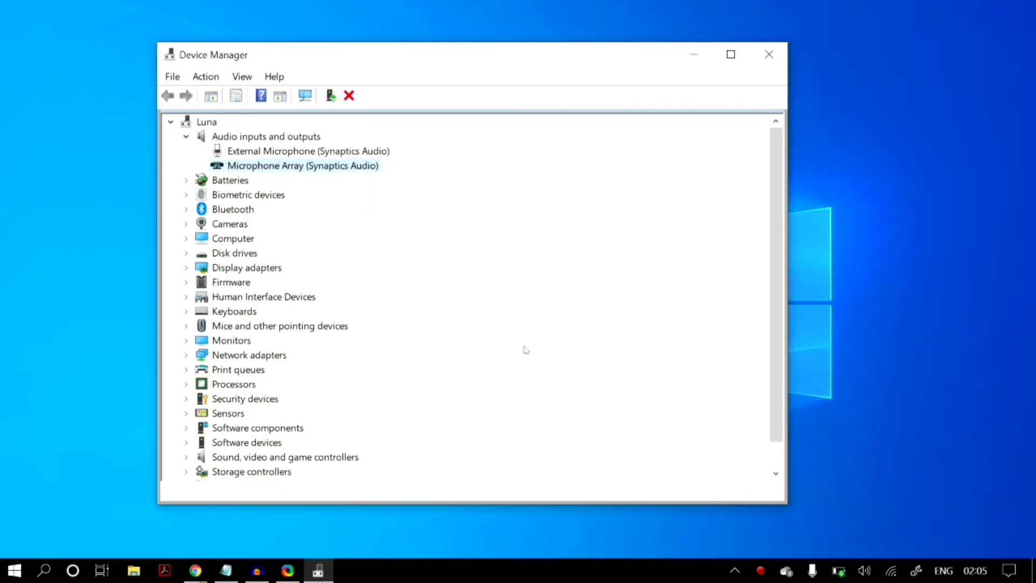
left_click(206, 77)
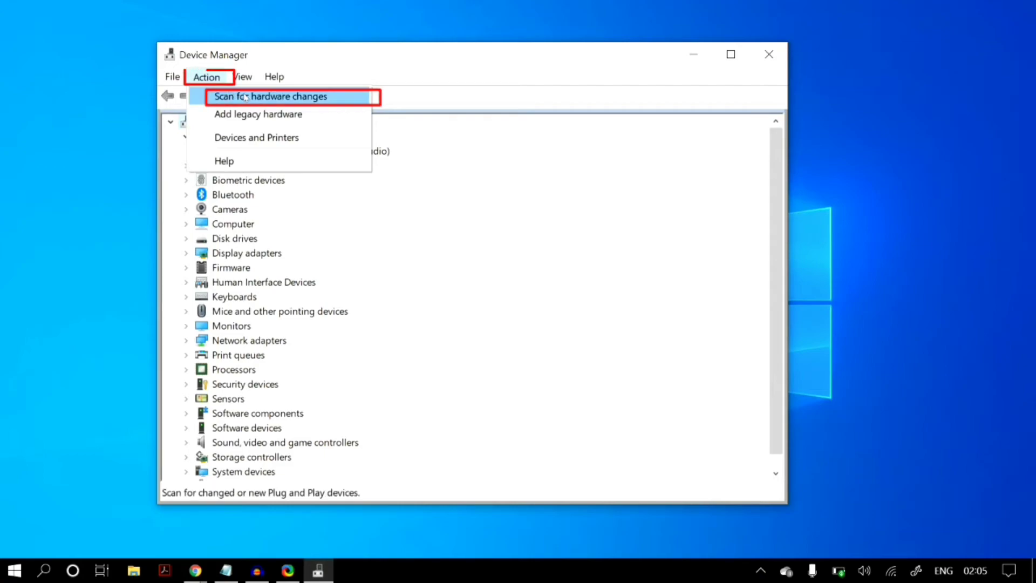
left_click(350, 97)
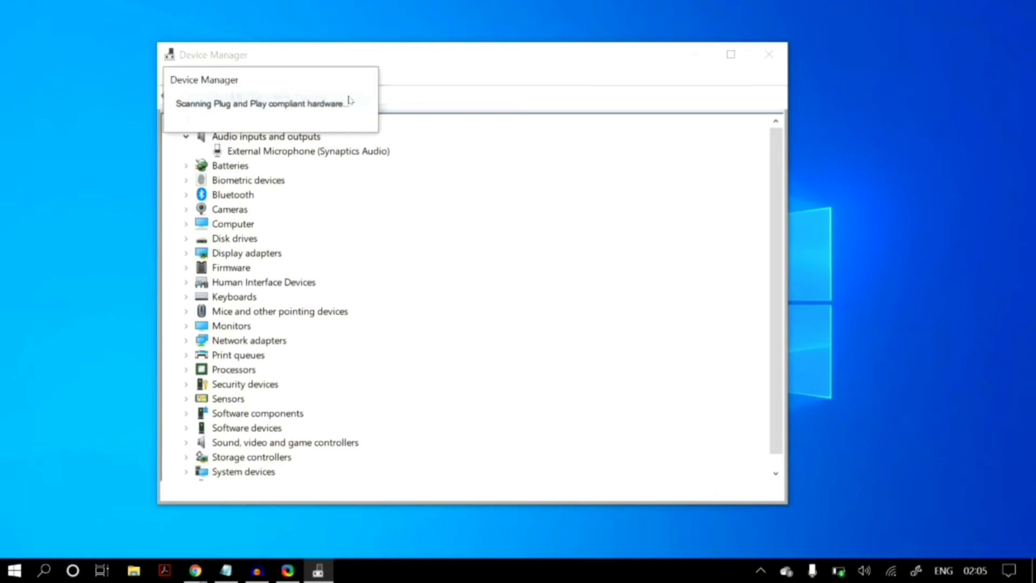
Search automatically for an updated Microphone Array (Synaptics Audio) driver; the best one is already installed.
right_click(336, 167)
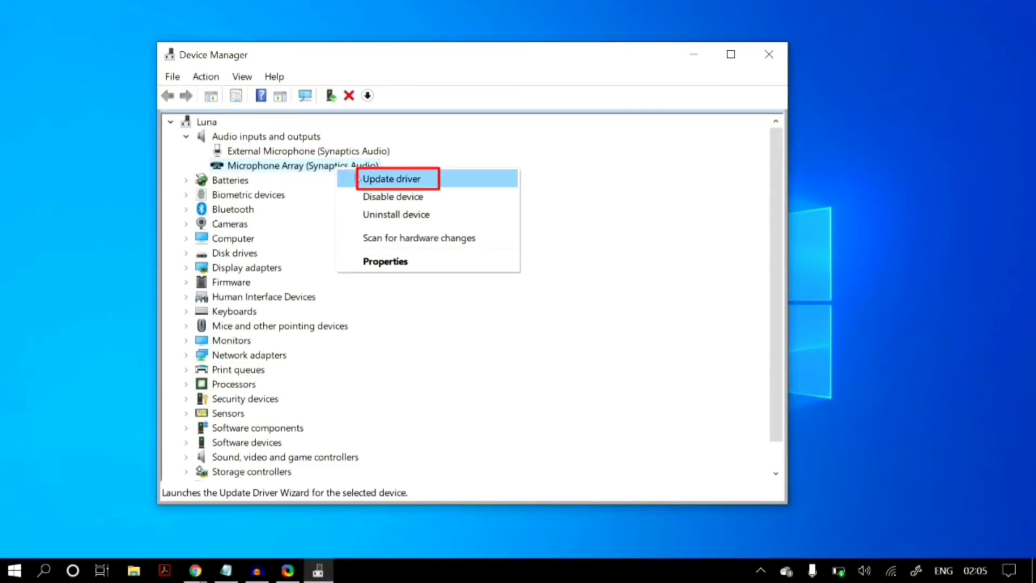
left_click(435, 178)
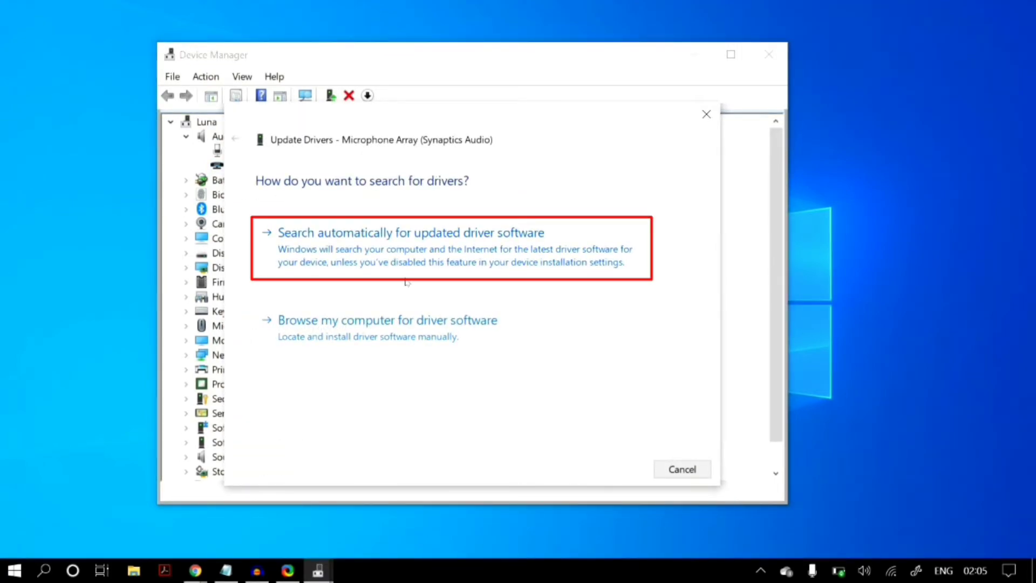
left_click(409, 265)
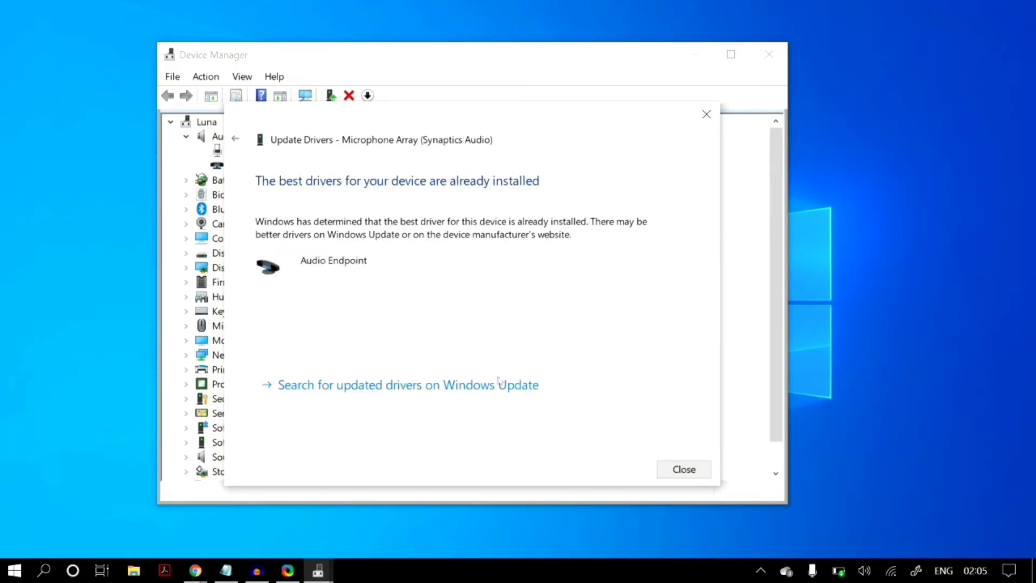
left_click(669, 475)
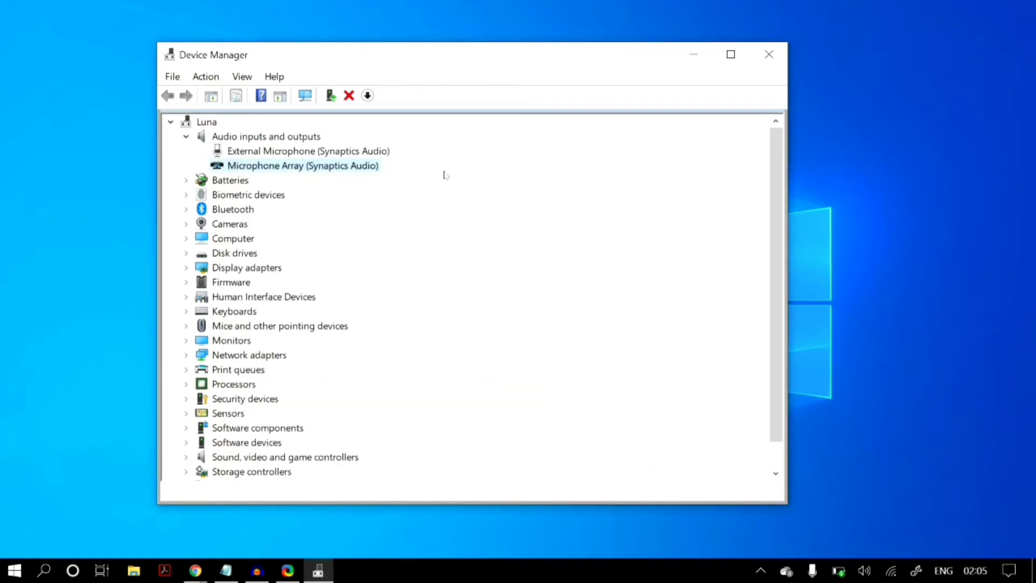
Install the Audio Endpoint driver for Microphone Array from this computer's list, then close Device Manager.
right_click(369, 169)
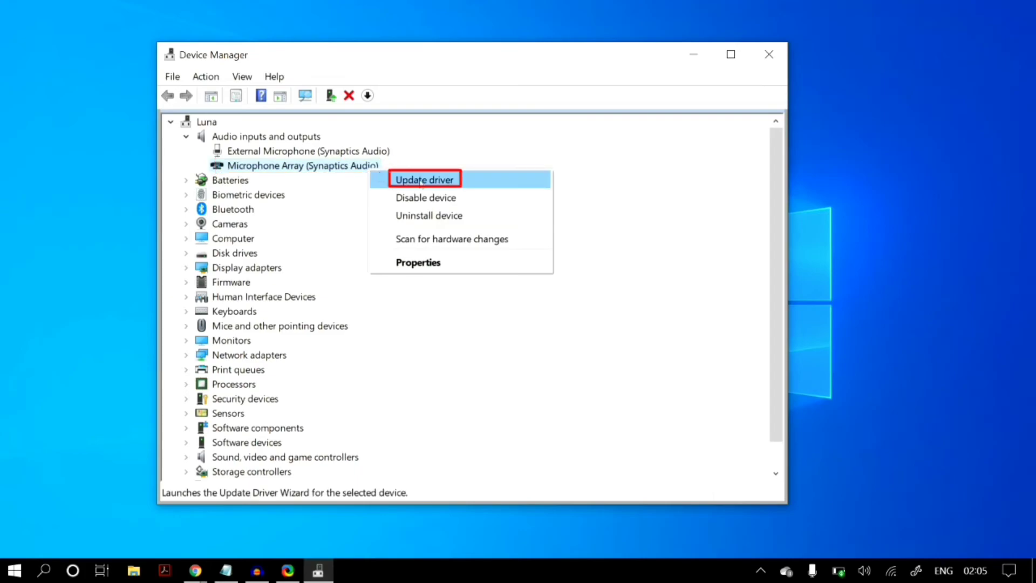
left_click(462, 184)
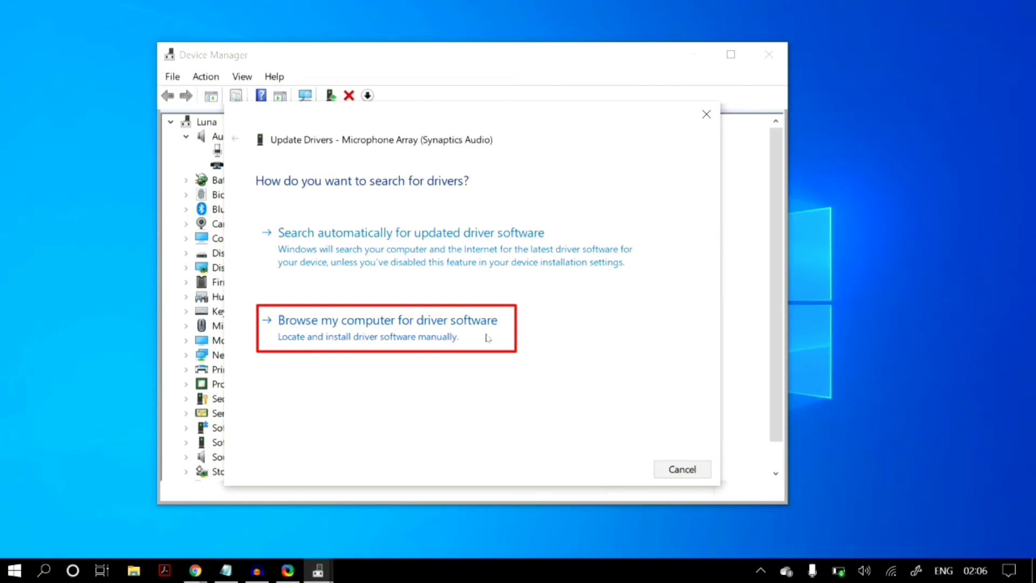
left_click(519, 336)
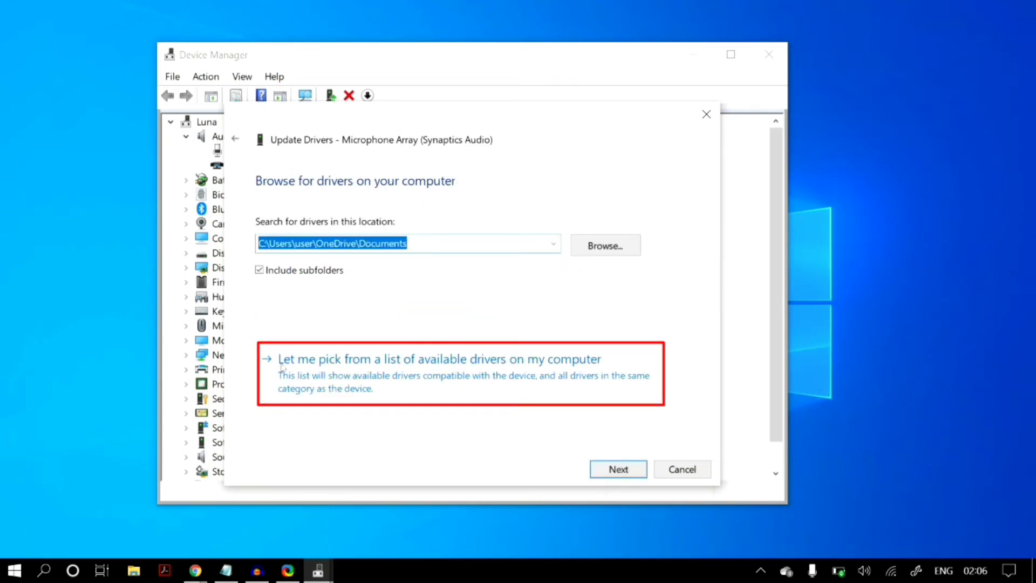
left_click(529, 370)
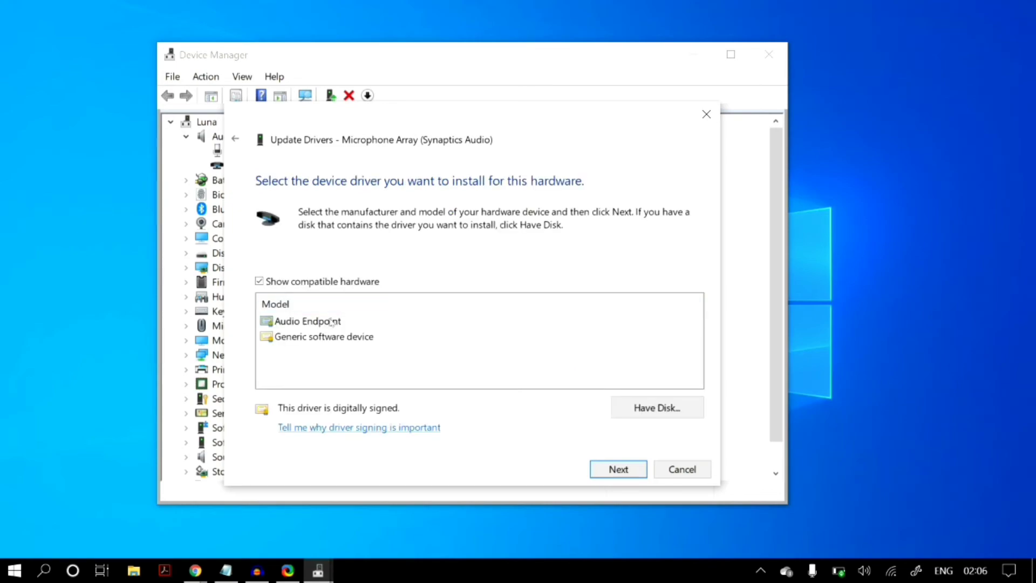
left_click(326, 323)
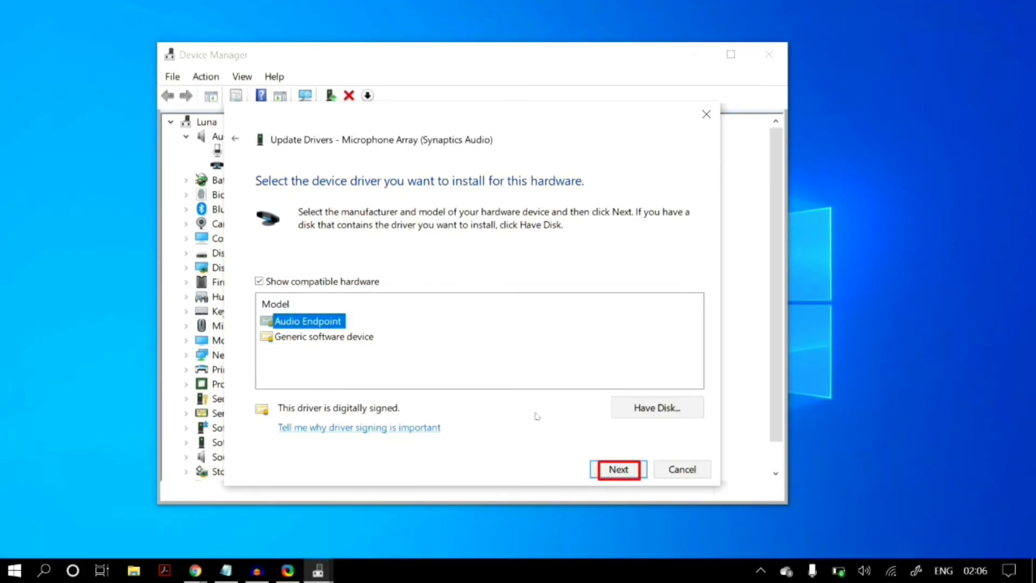
left_click(604, 465)
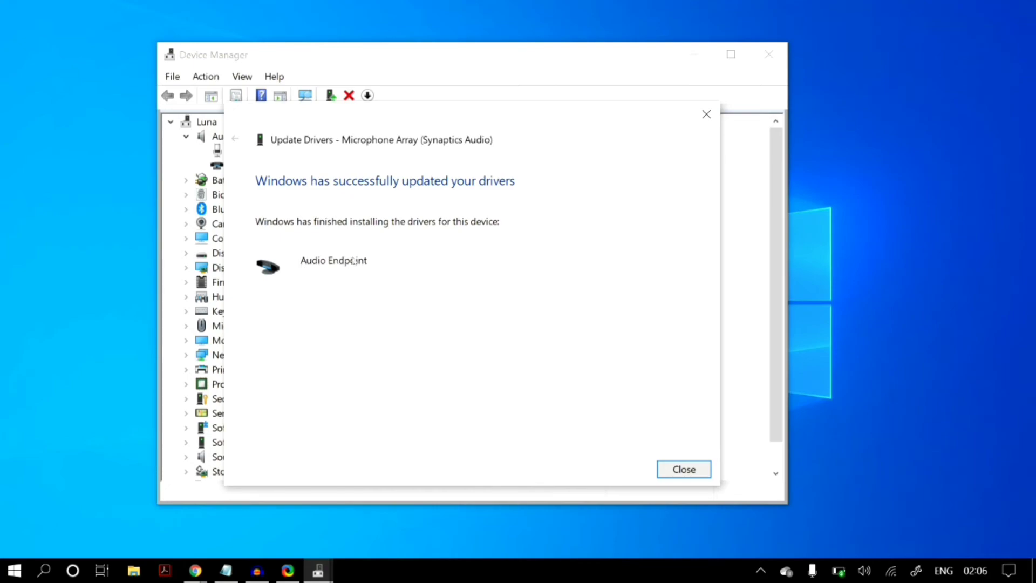
left_click(681, 467)
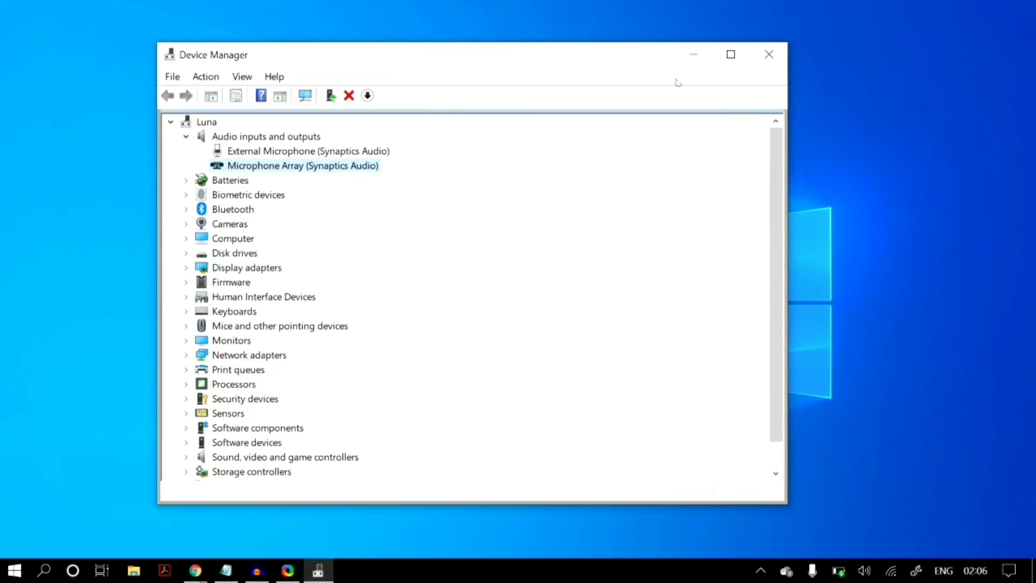
left_click(769, 54)
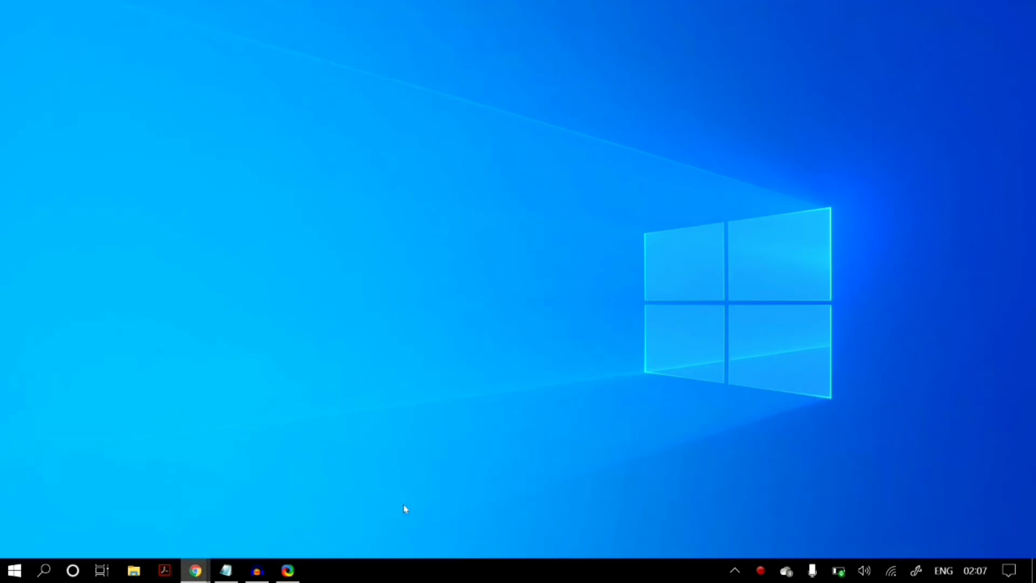
Switch to Chrome showing the Lenovo Audio Driver for Windows 10 (64-bit) page.
key("alt+Tab")
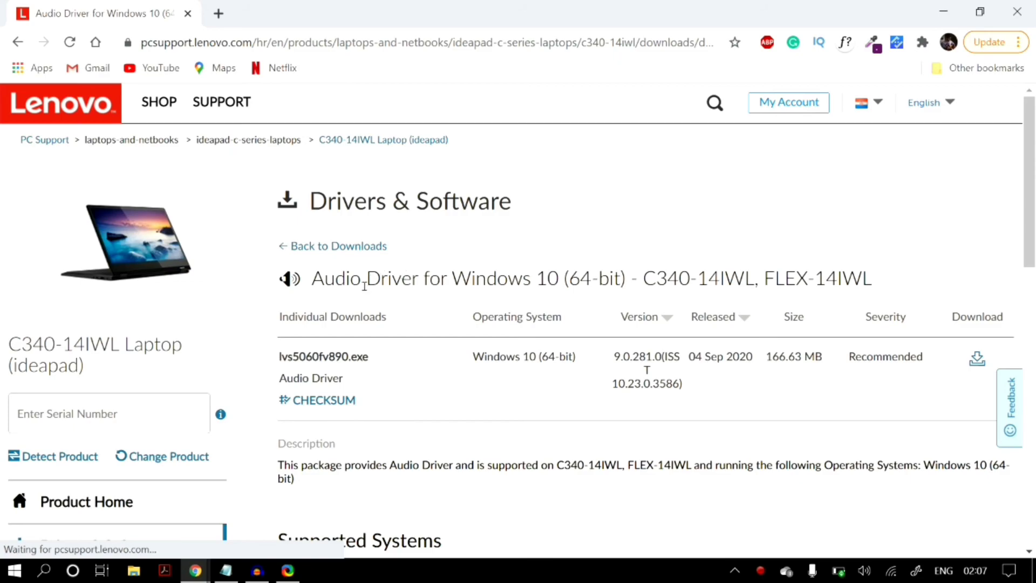
Select the 'Audio Driver for Windows 10 (64-bit) - C340-14IWL, FLEX-14IWL' title line.
triple_click(335, 281)
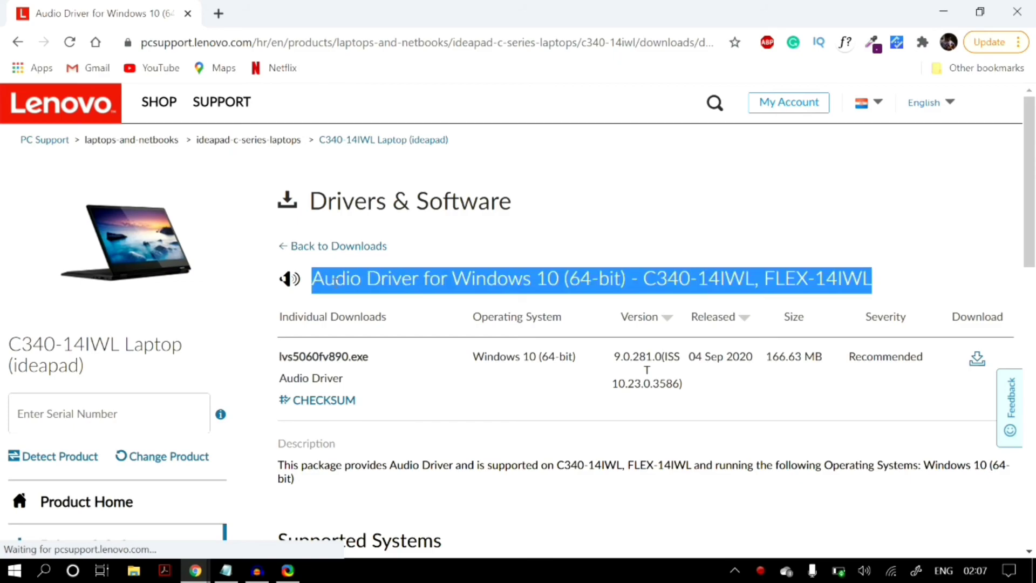